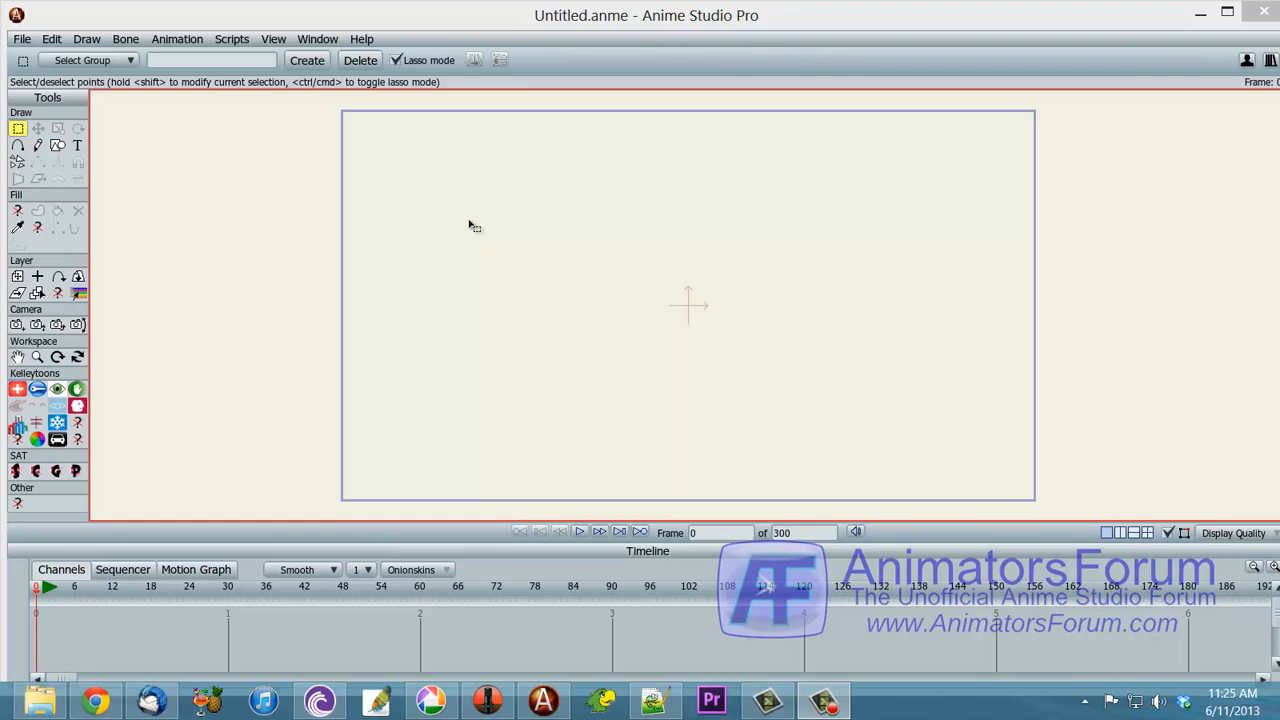
{"action": "key", "text": "f"}
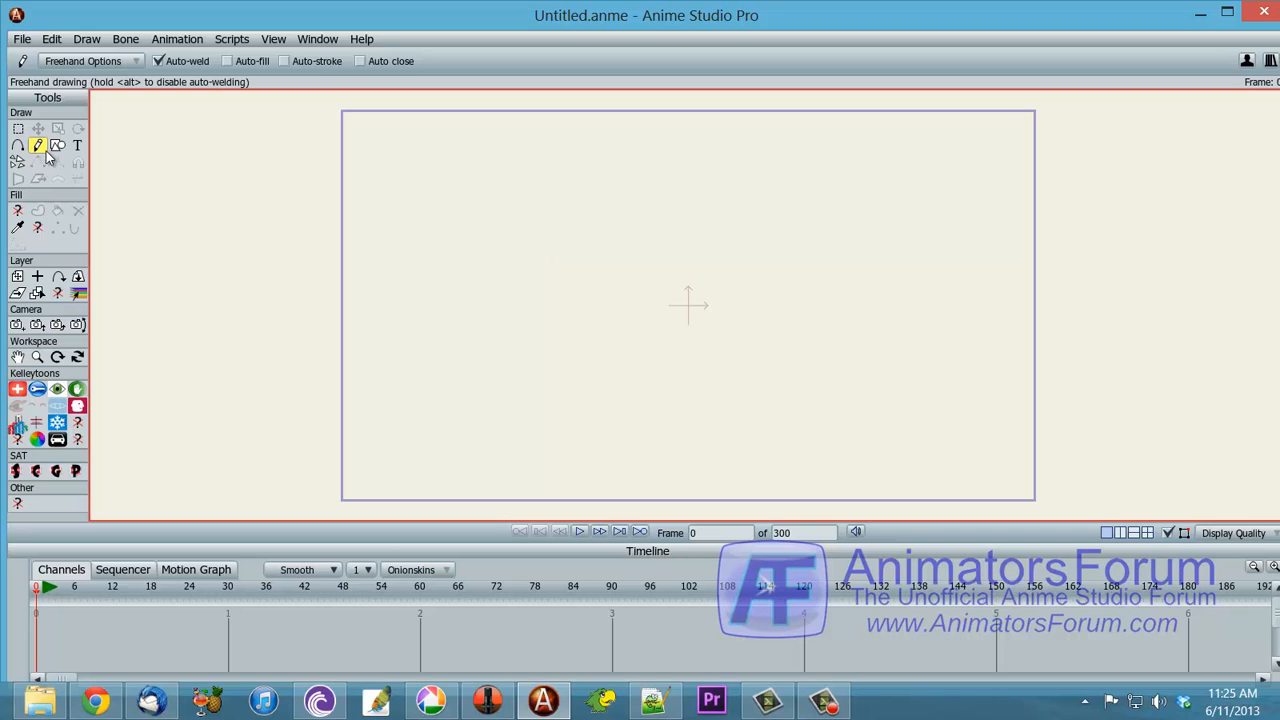
{"action": "left_click", "coordinate": [19, 131]}
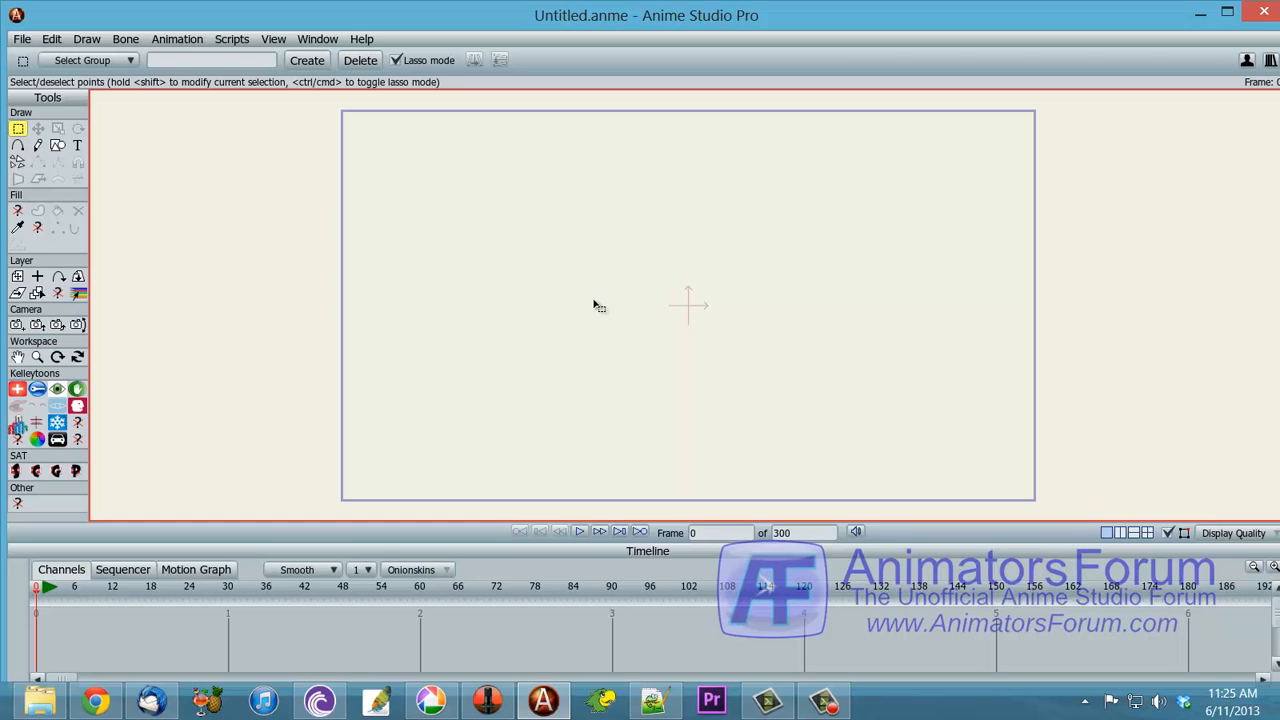
{"action": "key", "text": "p"}
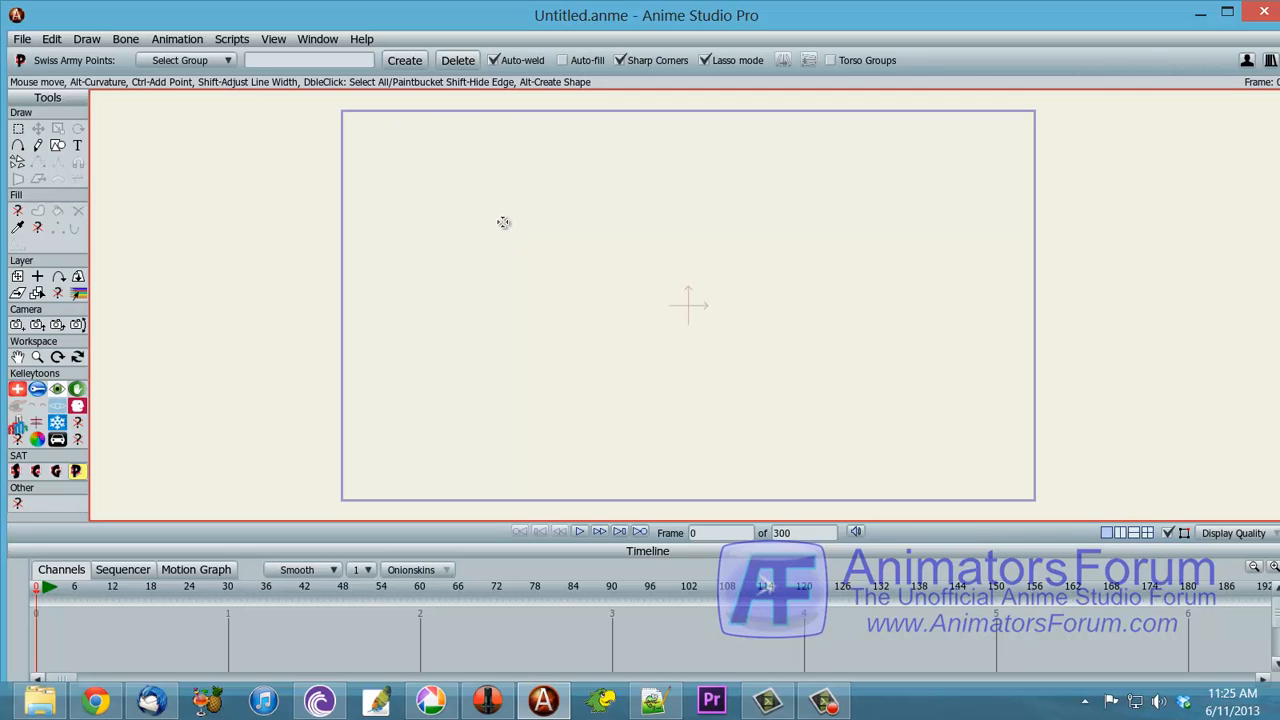
- Draw a tall unfilled rectangle in the left half of the canvas with Swiss Army Create, and leave its points deselected for Swiss Army Points
{"action": "key", "text": "q"}
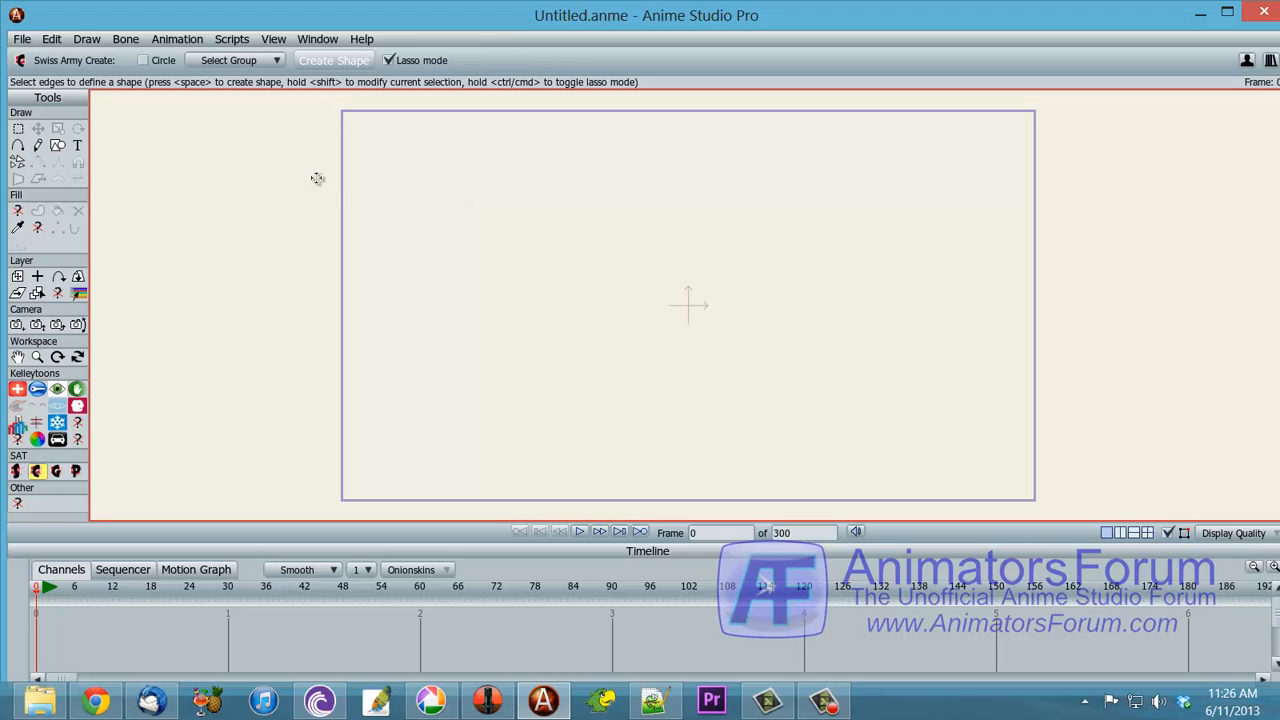
{"action": "left_click", "coordinate": [497, 193]}
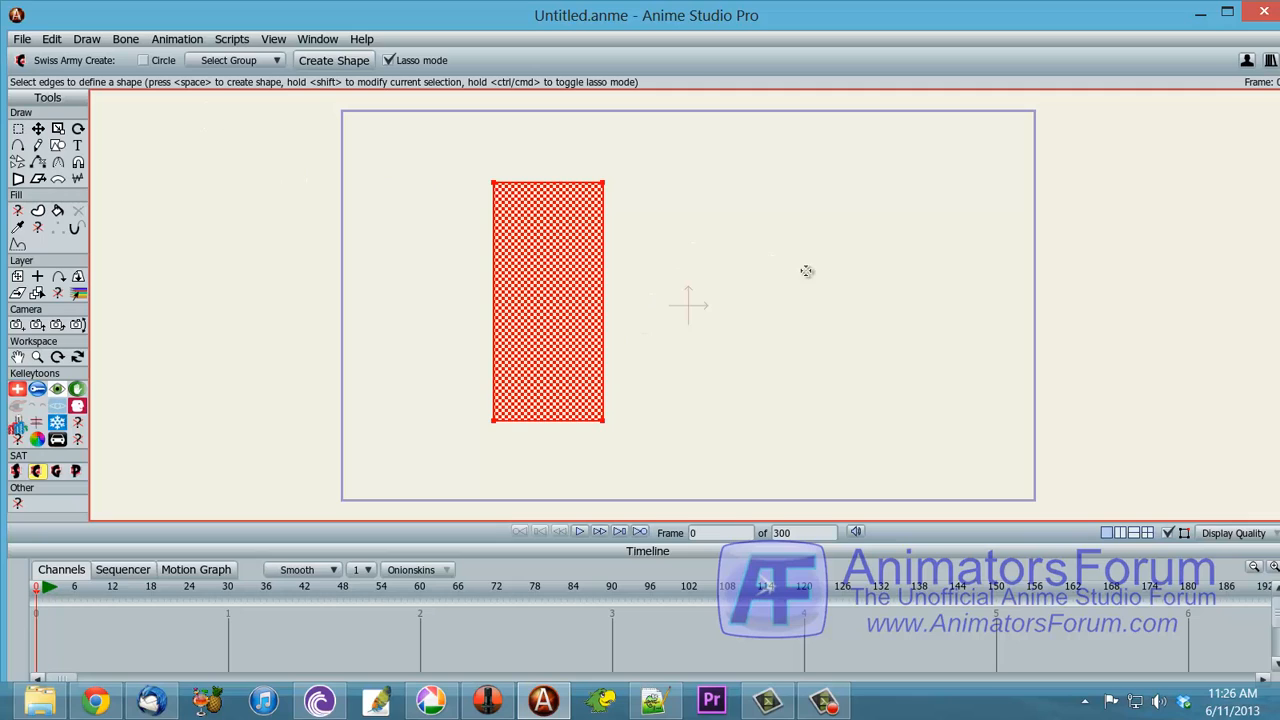
{"action": "key", "text": "space"}
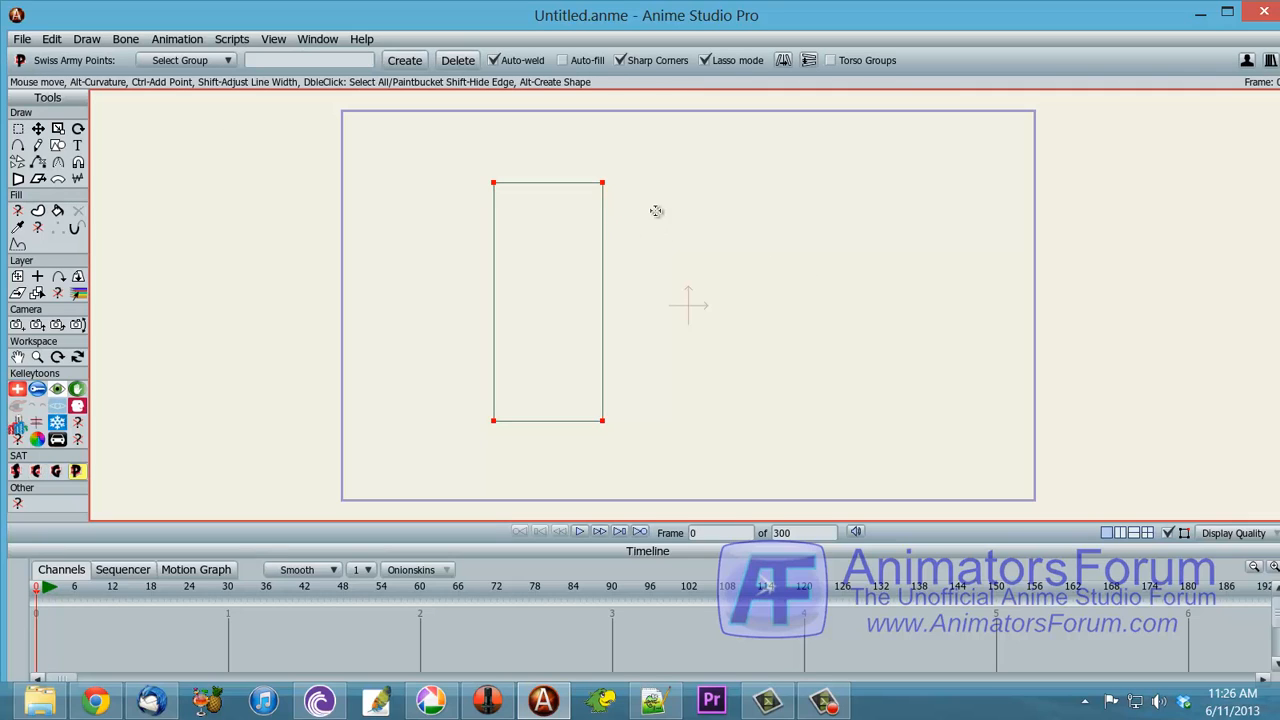
{"action": "left_click", "coordinate": [671, 208]}
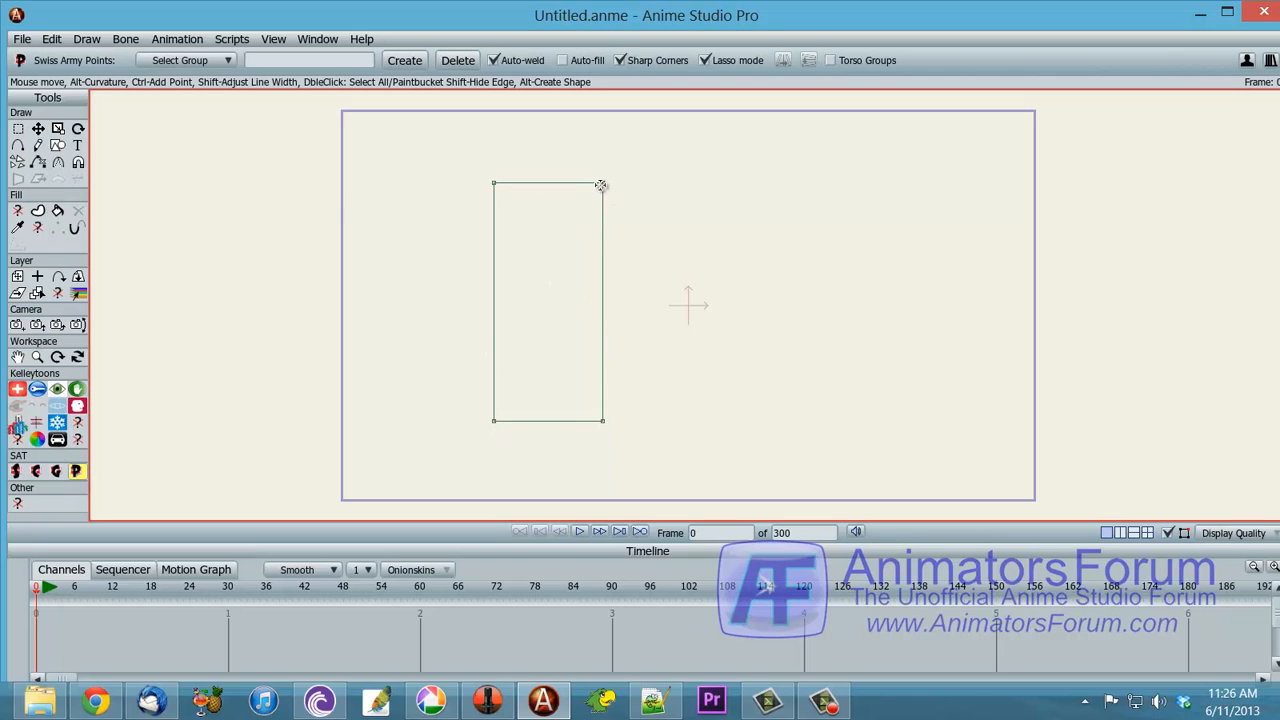
- Reshape the rectangle with Swiss Army Points by lowering its upper-right corner and shifting its upper-left corner outward
{"action": "left_click_drag", "start_coordinate": [603, 187], "coordinate": [607, 257]}
{"action": "mouse_move", "coordinate": [808, 222]}
{"action": "left_mouse_down"}
{"action": "mouse_move", "coordinate": [735, 183]}
{"action": "mouse_move", "coordinate": [522, 154]}
{"action": "mouse_move", "coordinate": [381, 232]}
{"action": "mouse_move", "coordinate": [749, 314]}
{"action": "mouse_move", "coordinate": [809, 220]}
{"action": "mouse_move", "coordinate": [669, 277]}
{"action": "mouse_move", "coordinate": [692, 241]}
{"action": "mouse_move", "coordinate": [603, 233]}
{"action": "mouse_move", "coordinate": [686, 237]}
{"action": "left_mouse_up"}
{"action": "left_click", "coordinate": [428, 184]}
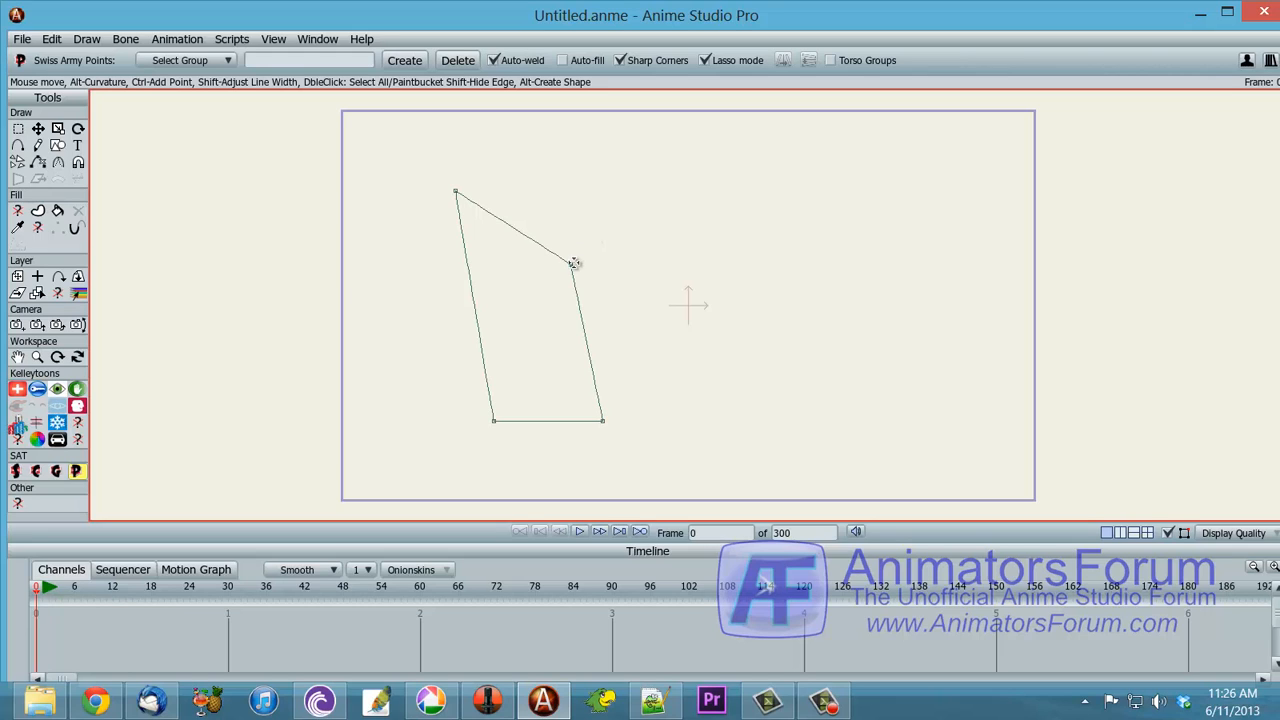
- Round the outline's upper-right corner point into a smooth curve and pull it outward so the right side bulges
{"action": "left_click_drag", "start_coordinate": [574, 263], "coordinate": [966, 412]}
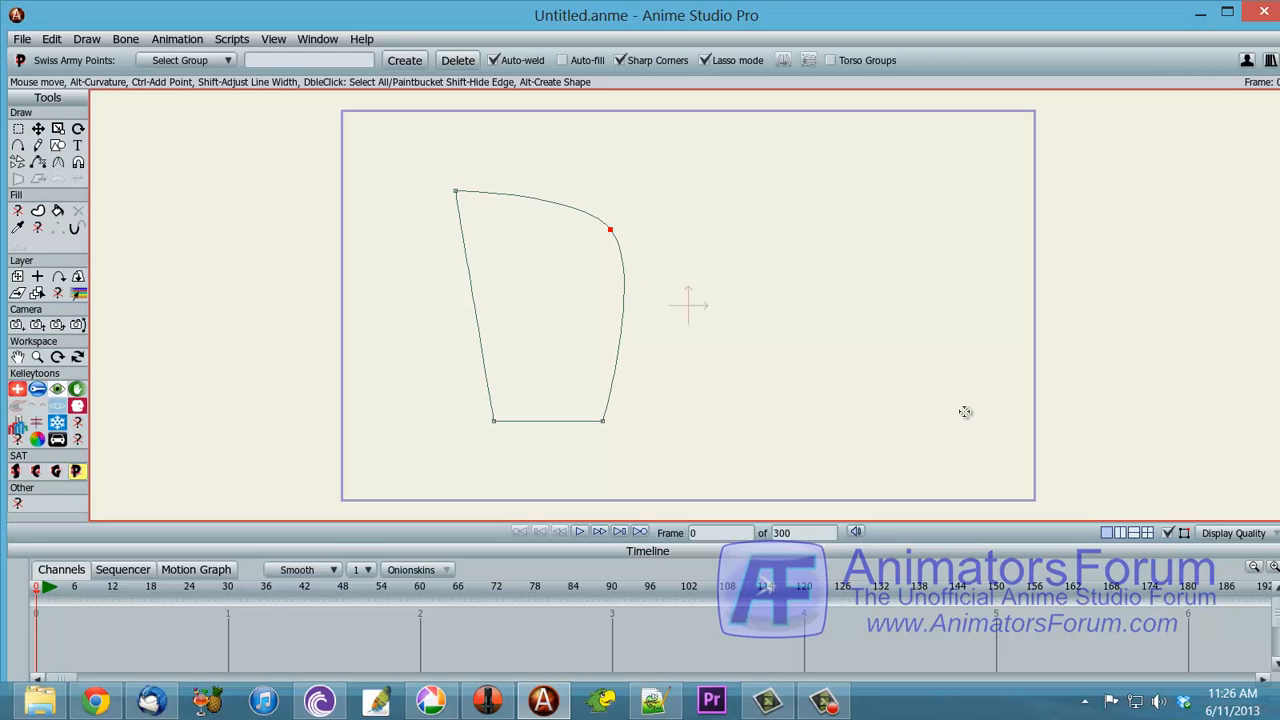
{"action": "left_click_drag", "start_coordinate": [613, 232], "coordinate": [579, 270]}
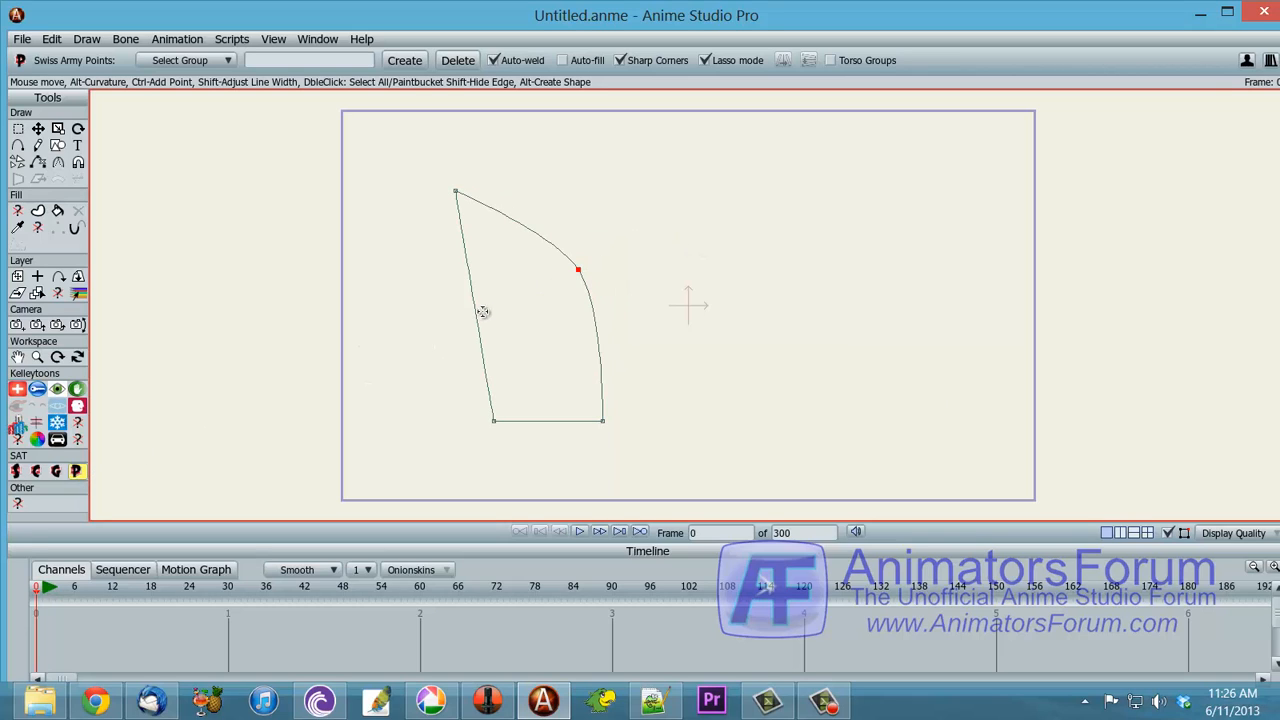
{"action": "left_click_drag", "start_coordinate": [578, 269], "coordinate": [774, 226]}
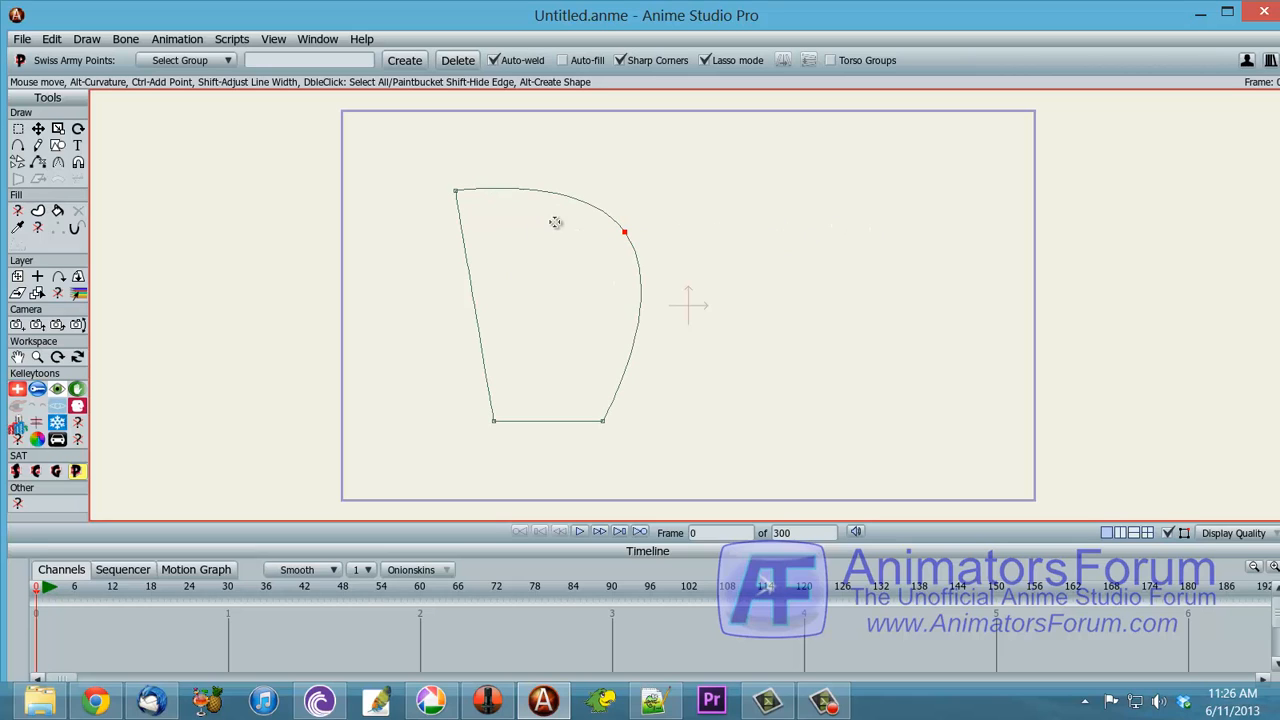
- Add an inner line from the curved top edge to the lower-right corner through two intermediate points, and smooth those points
{"action": "mouse_move", "coordinate": [549, 192]}
{"action": "left_mouse_down"}
{"action": "mouse_move", "coordinate": [533, 257]}
{"action": "mouse_move", "coordinate": [567, 186]}
{"action": "mouse_move", "coordinate": [563, 351]}
{"action": "mouse_move", "coordinate": [546, 374]}
{"action": "mouse_move", "coordinate": [602, 420]}
{"action": "left_mouse_up"}
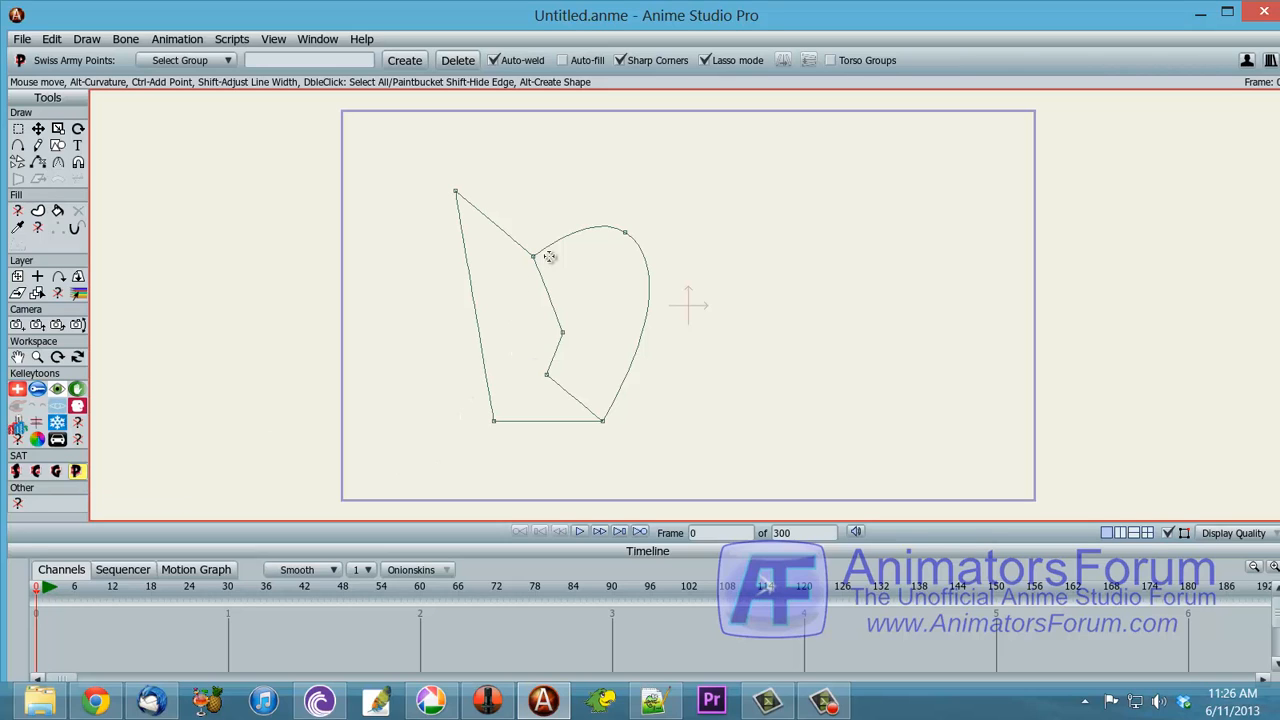
{"action": "mouse_move", "coordinate": [533, 256]}
{"action": "left_mouse_down"}
{"action": "mouse_move", "coordinate": [531, 225]}
{"action": "mouse_move", "coordinate": [531, 248]}
{"action": "left_mouse_up"}
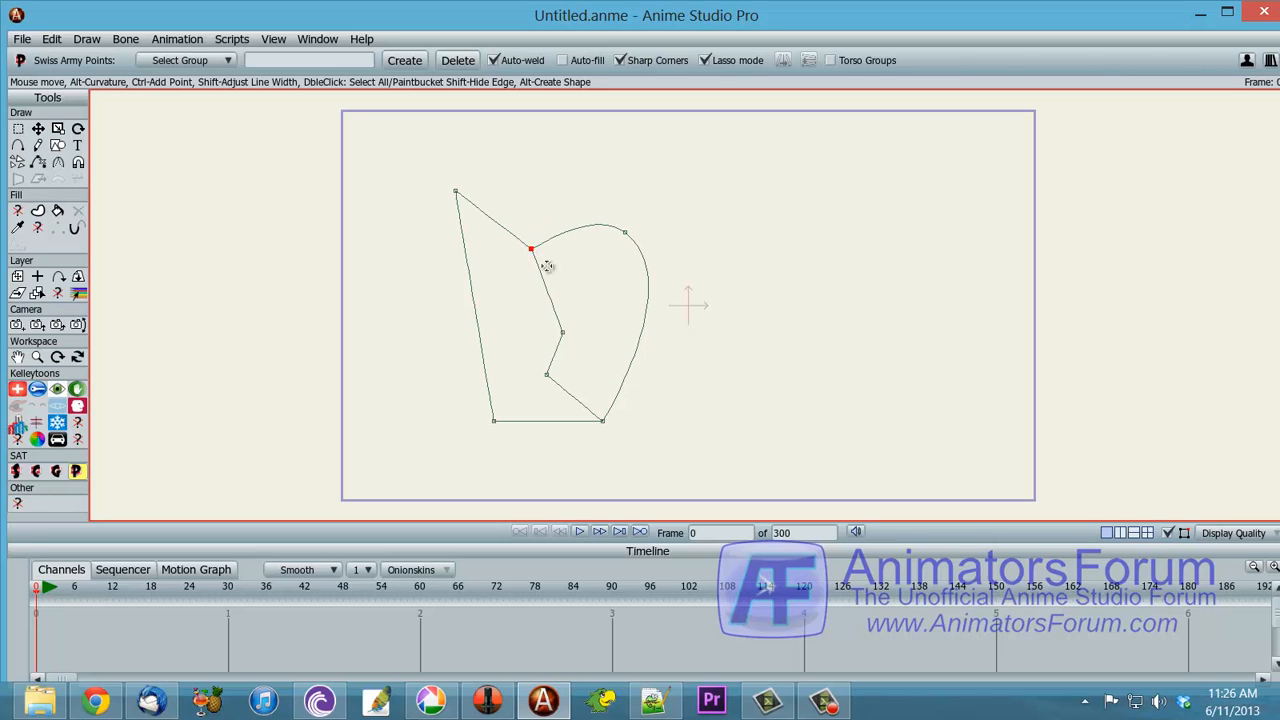
{"action": "left_click", "coordinate": [561, 332]}
{"action": "left_click", "coordinate": [546, 375]}
{"action": "mouse_move", "coordinate": [562, 333]}
{"action": "left_mouse_down"}
{"action": "mouse_move", "coordinate": [560, 318]}
{"action": "mouse_move", "coordinate": [560, 330]}
{"action": "left_mouse_up"}
{"action": "left_click_drag", "start_coordinate": [537, 260], "coordinate": [542, 253]}
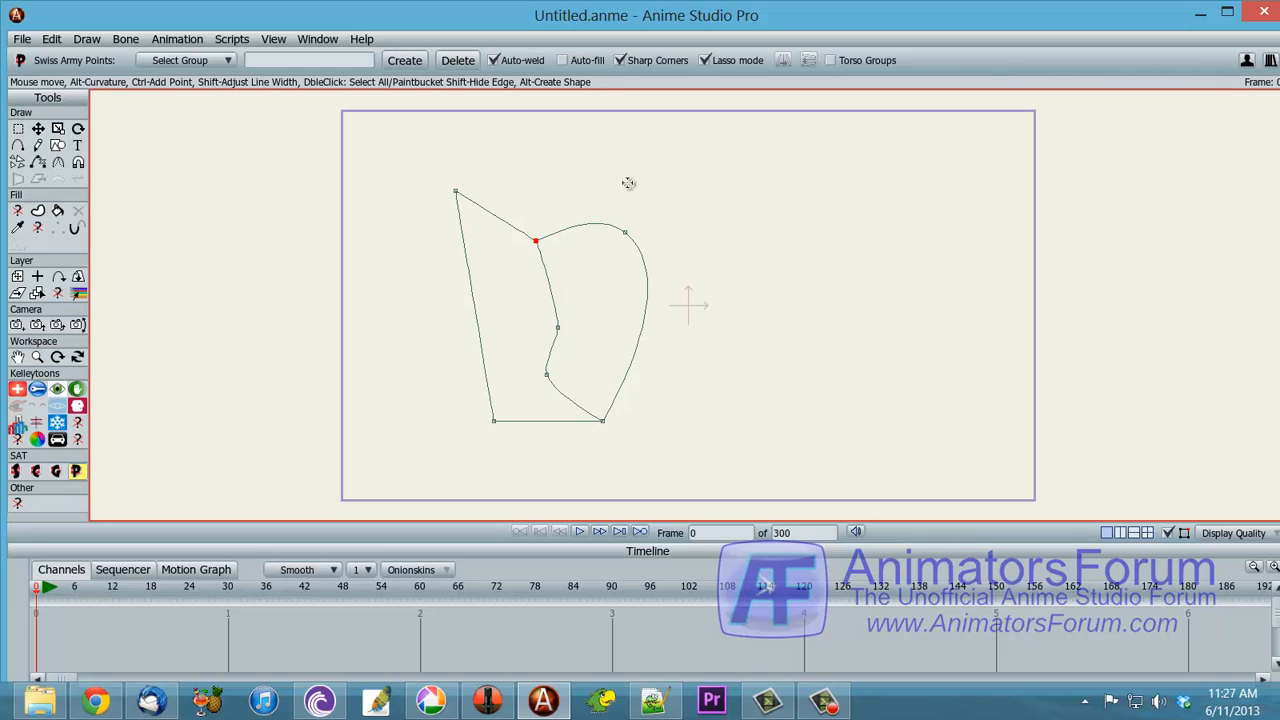
- Create a filled shape with Swiss Army Create from the area enclosed between the inner line and the curved right edge
{"action": "key", "text": "u"}
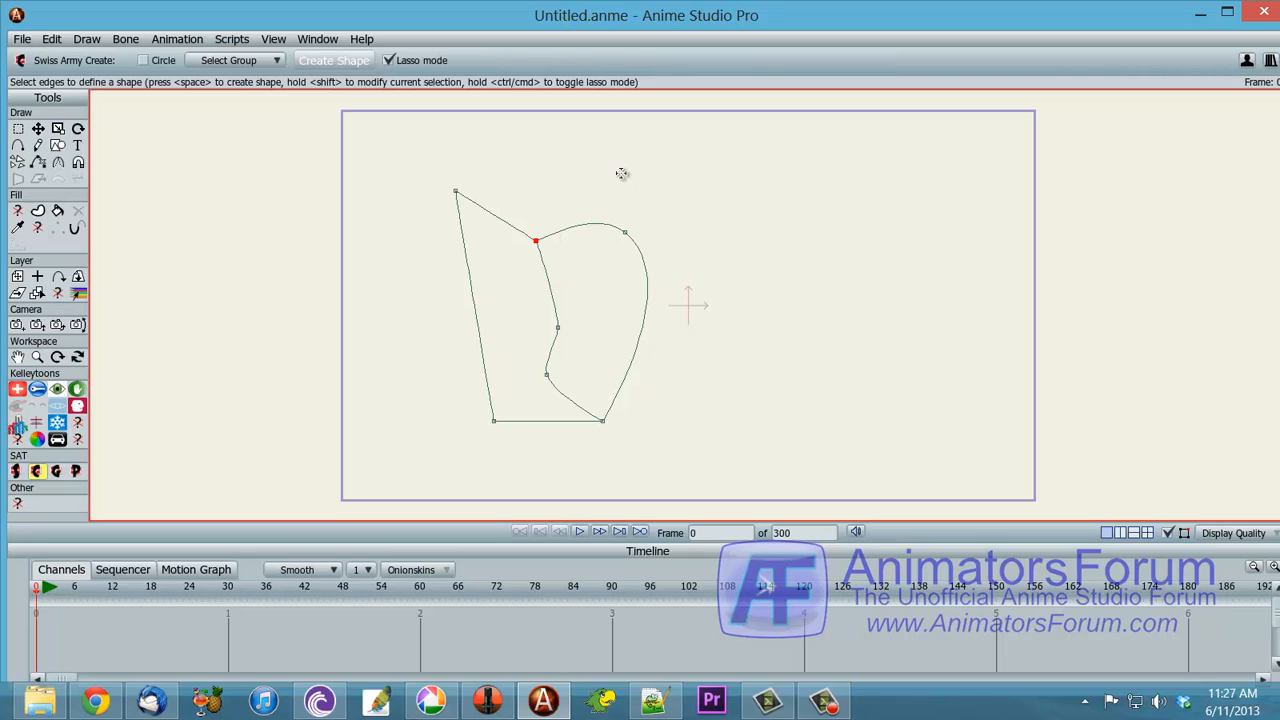
{"action": "mouse_move", "coordinate": [644, 161]}
{"action": "left_mouse_down"}
{"action": "mouse_move", "coordinate": [532, 193]}
{"action": "mouse_move", "coordinate": [517, 259]}
{"action": "mouse_move", "coordinate": [521, 396]}
{"action": "mouse_move", "coordinate": [631, 441]}
{"action": "mouse_move", "coordinate": [721, 261]}
{"action": "mouse_move", "coordinate": [620, 168]}
{"action": "left_mouse_up"}
{"action": "key", "text": "space"}
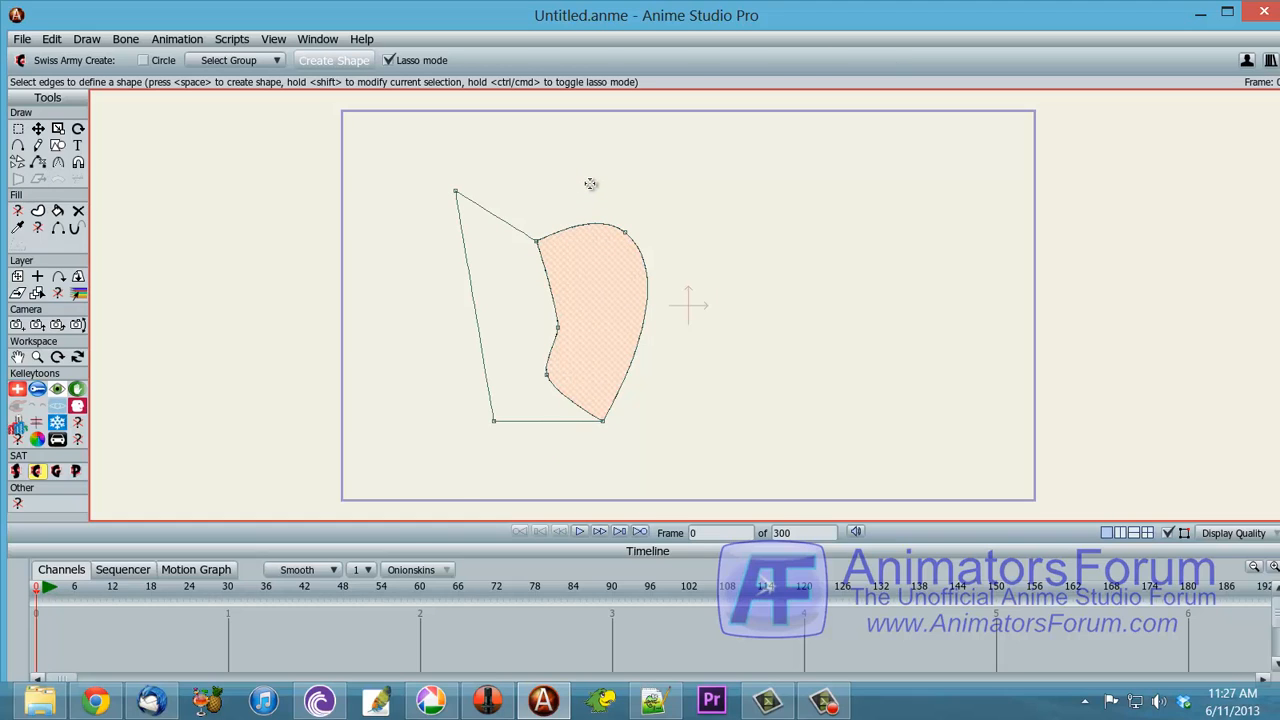
- Nudge the filled shape's upper-right point outward and thicken the line width at that point with Swiss Army Points
{"action": "key", "text": "t"}
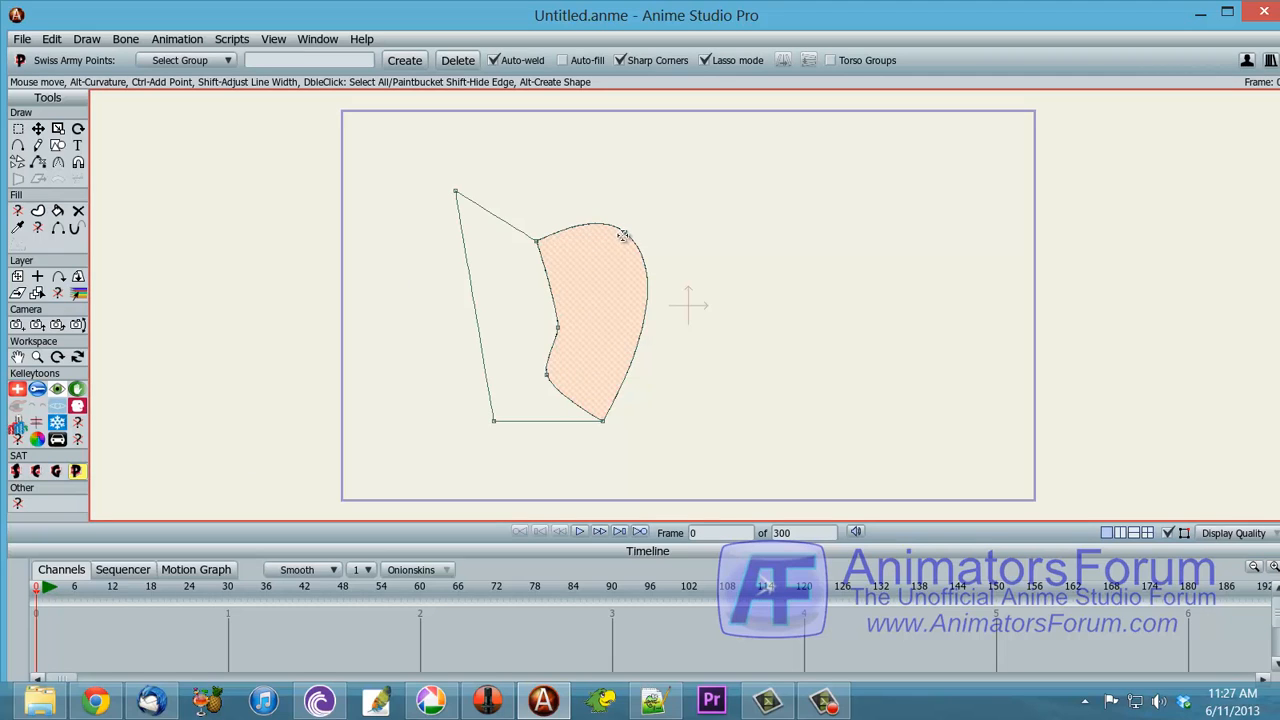
{"action": "mouse_move", "coordinate": [624, 234]}
{"action": "left_mouse_down"}
{"action": "mouse_move", "coordinate": [640, 222]}
{"action": "mouse_move", "coordinate": [635, 246]}
{"action": "left_mouse_up"}
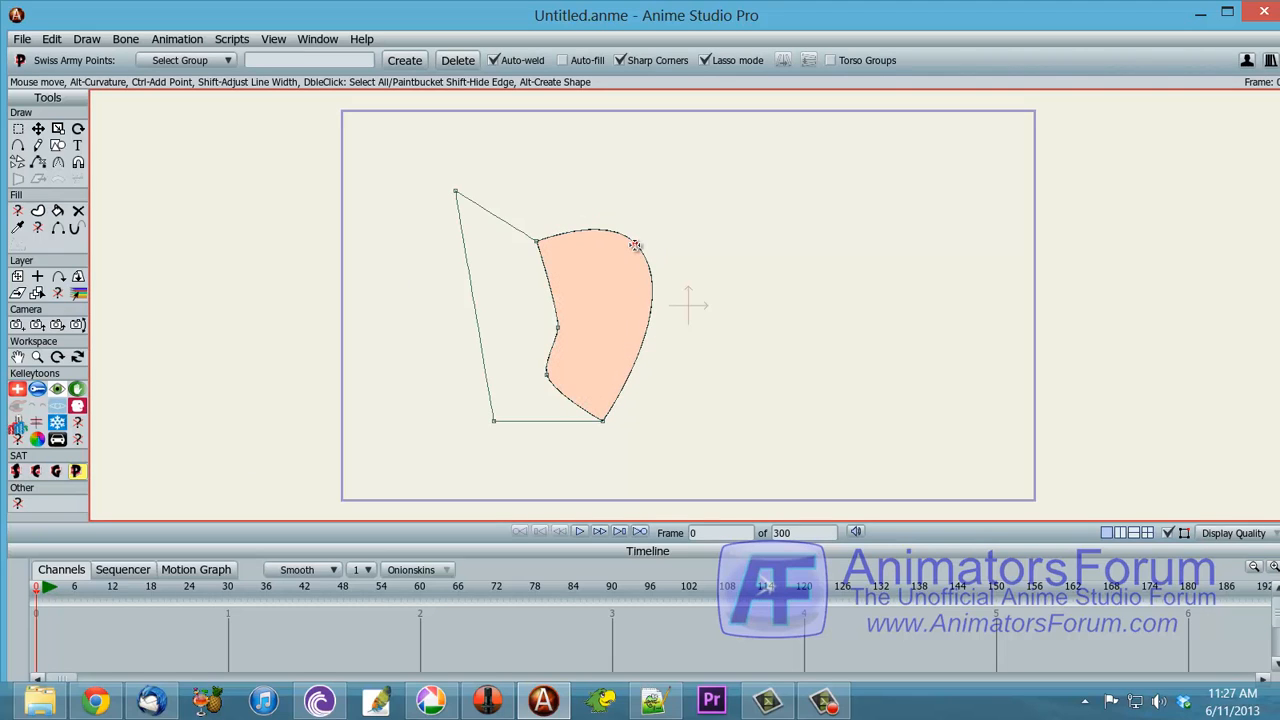
{"action": "left_click", "coordinate": [635, 244]}
{"action": "mouse_move", "coordinate": [643, 246]}
{"action": "left_mouse_down"}
{"action": "mouse_move", "coordinate": [854, 260]}
{"action": "mouse_move", "coordinate": [754, 263]}
{"action": "mouse_move", "coordinate": [802, 265]}
{"action": "left_mouse_up"}
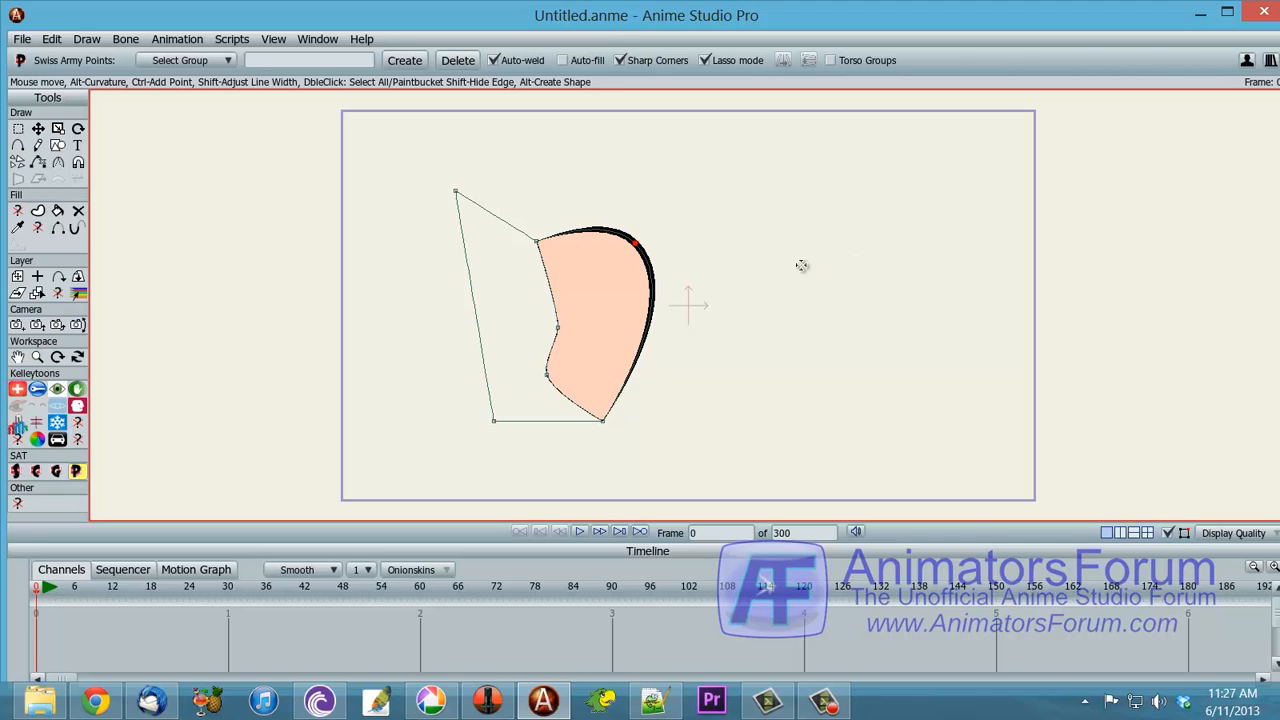
- Lower the thickened upper-right point slightly, then hide the filled shape's right edge and show it again
{"action": "left_click_drag", "start_coordinate": [635, 244], "coordinate": [636, 262]}
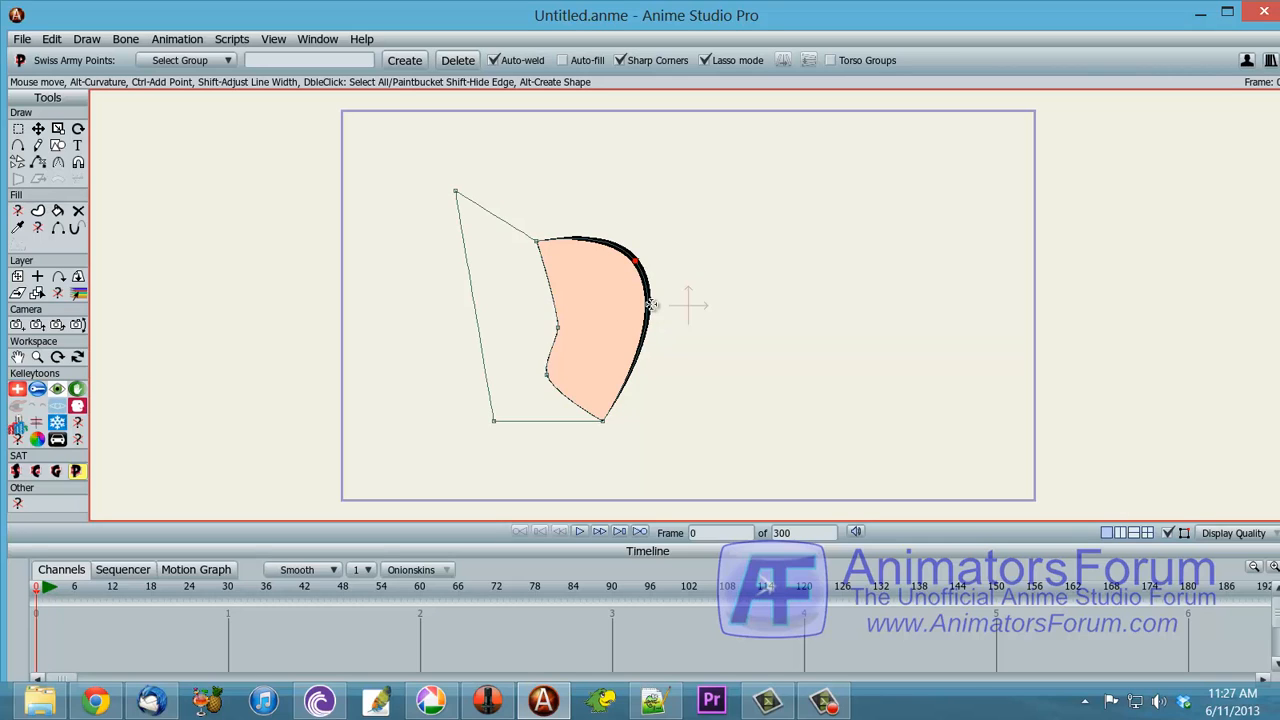
{"action": "double_click", "coordinate": [650, 305], "text": "shift"}
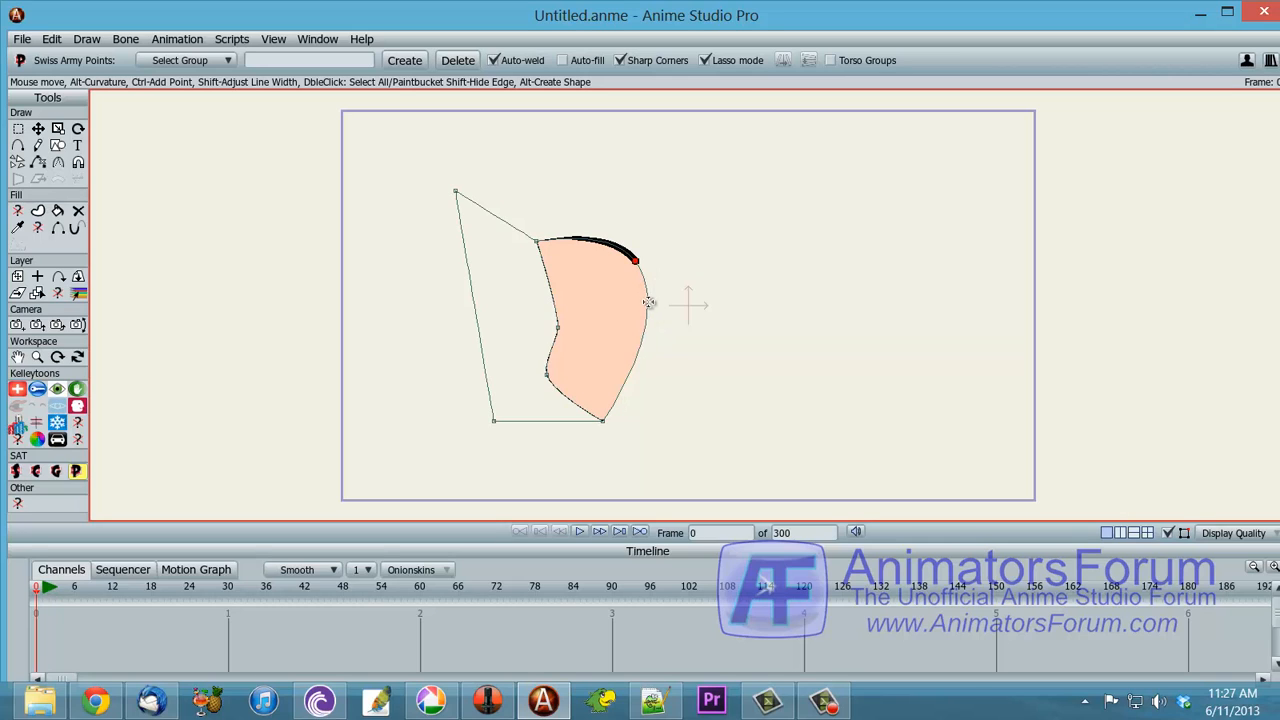
{"action": "double_click", "coordinate": [650, 304], "text": "shift"}
- Reshape the drawing by pulling the upper-right point outward and moving the middle inner point and the upper-left corner point rightward
{"action": "left_click_drag", "start_coordinate": [636, 261], "coordinate": [698, 227]}
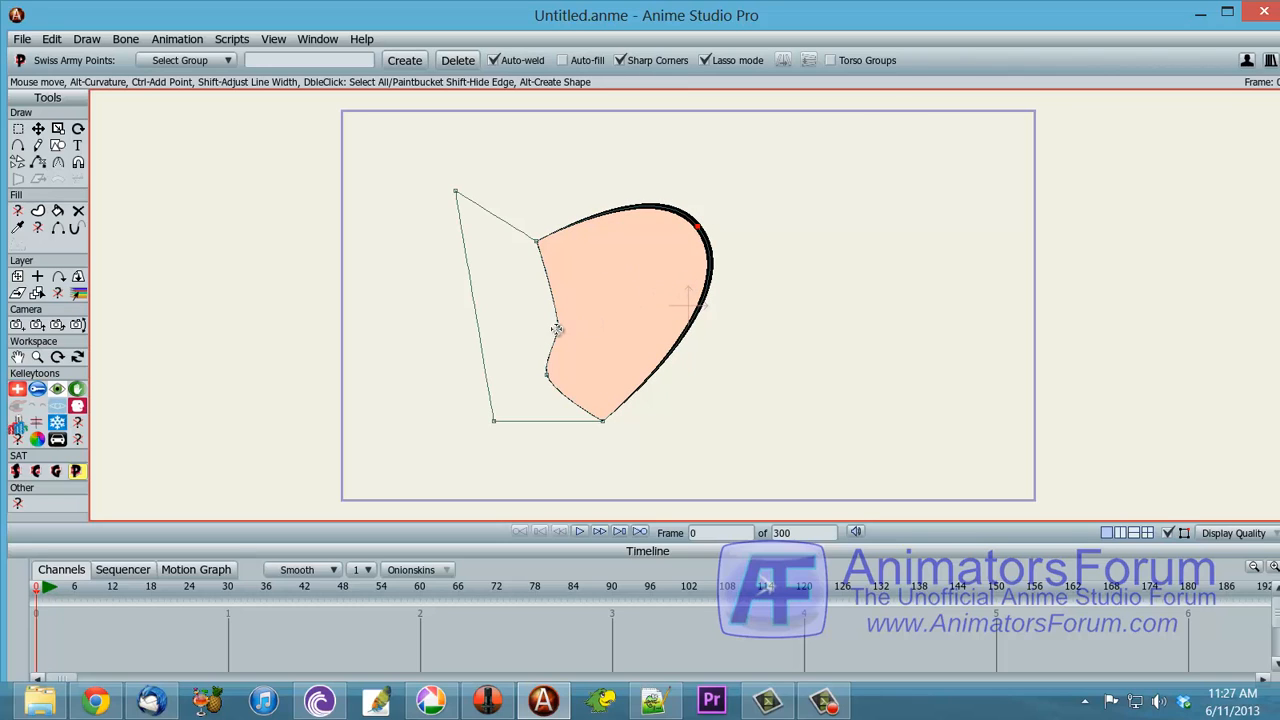
{"action": "left_click_drag", "start_coordinate": [557, 330], "coordinate": [585, 305]}
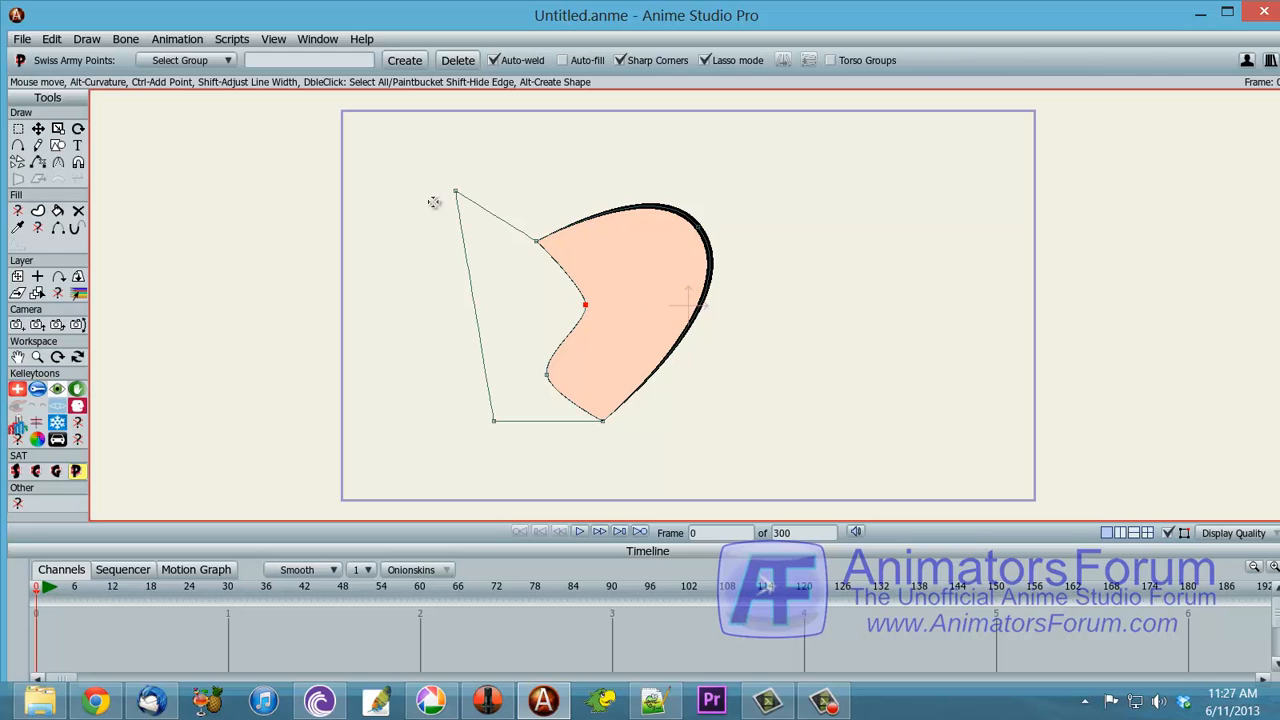
{"action": "left_click_drag", "start_coordinate": [455, 191], "coordinate": [483, 199]}
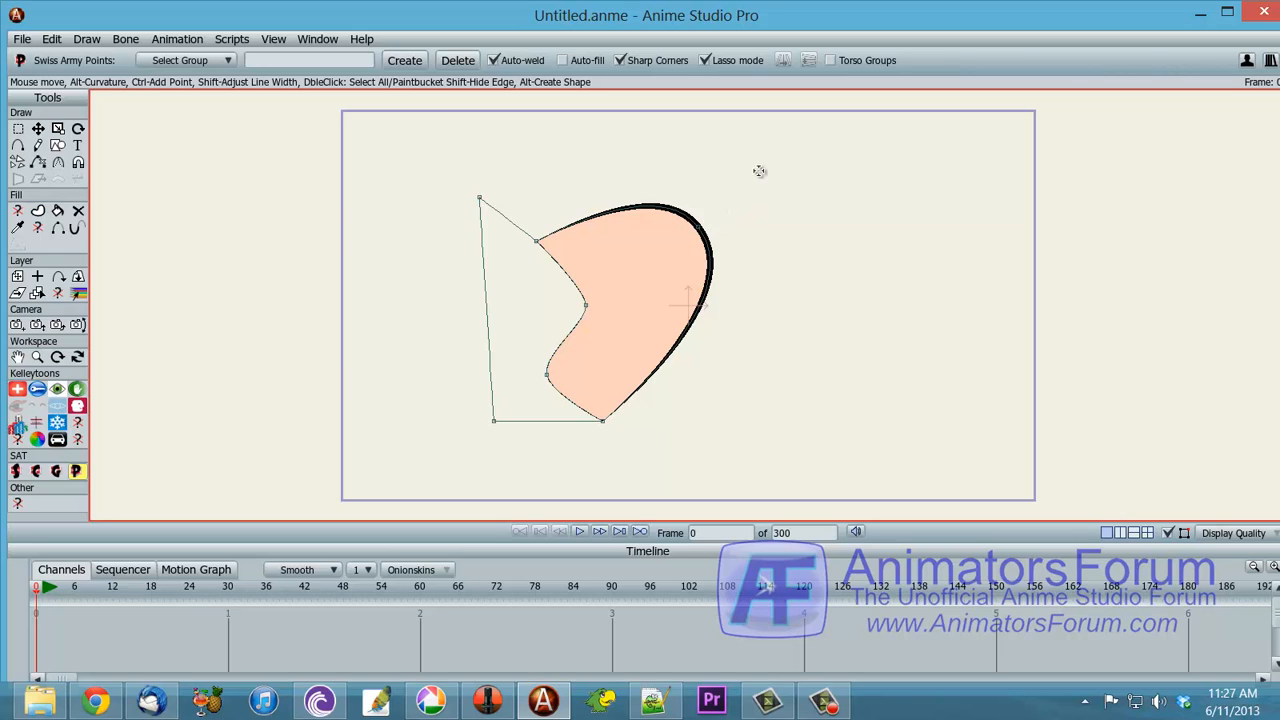
- Select all points, then rotate the drawing counterclockwise about a quarter turn and enlarge it with Swiss Army Select
{"action": "mouse_move", "coordinate": [754, 163]}
{"action": "left_mouse_down"}
{"action": "mouse_move", "coordinate": [526, 150]}
{"action": "mouse_move", "coordinate": [416, 236]}
{"action": "mouse_move", "coordinate": [462, 455]}
{"action": "mouse_move", "coordinate": [740, 395]}
{"action": "mouse_move", "coordinate": [755, 168]}
{"action": "left_mouse_up"}
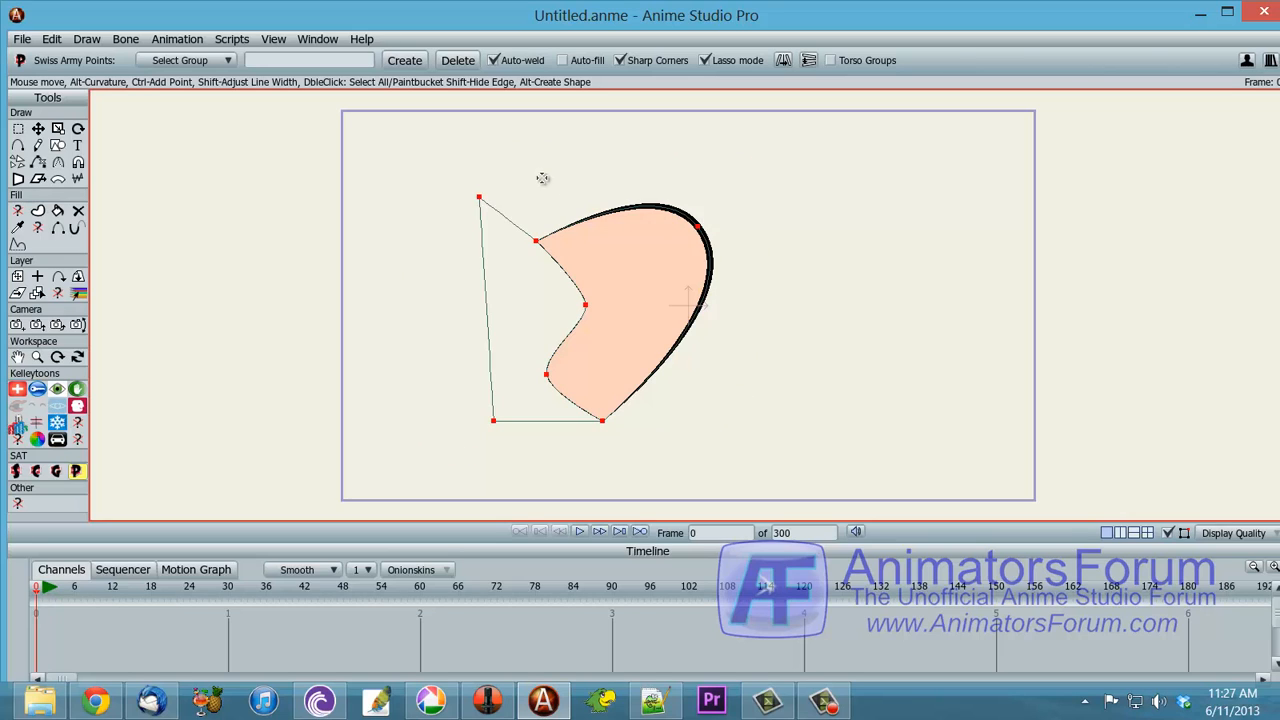
{"action": "left_click", "coordinate": [57, 471]}
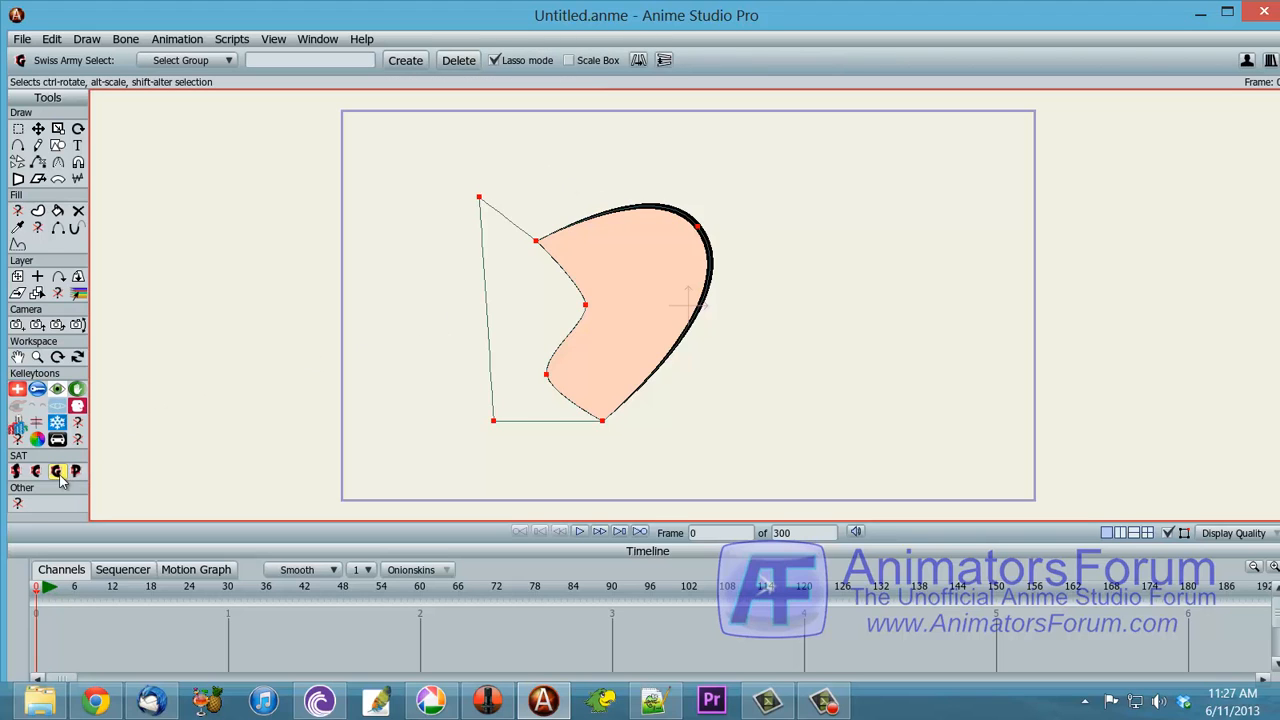
{"action": "left_click_drag", "start_coordinate": [745, 335], "coordinate": [656, 207]}
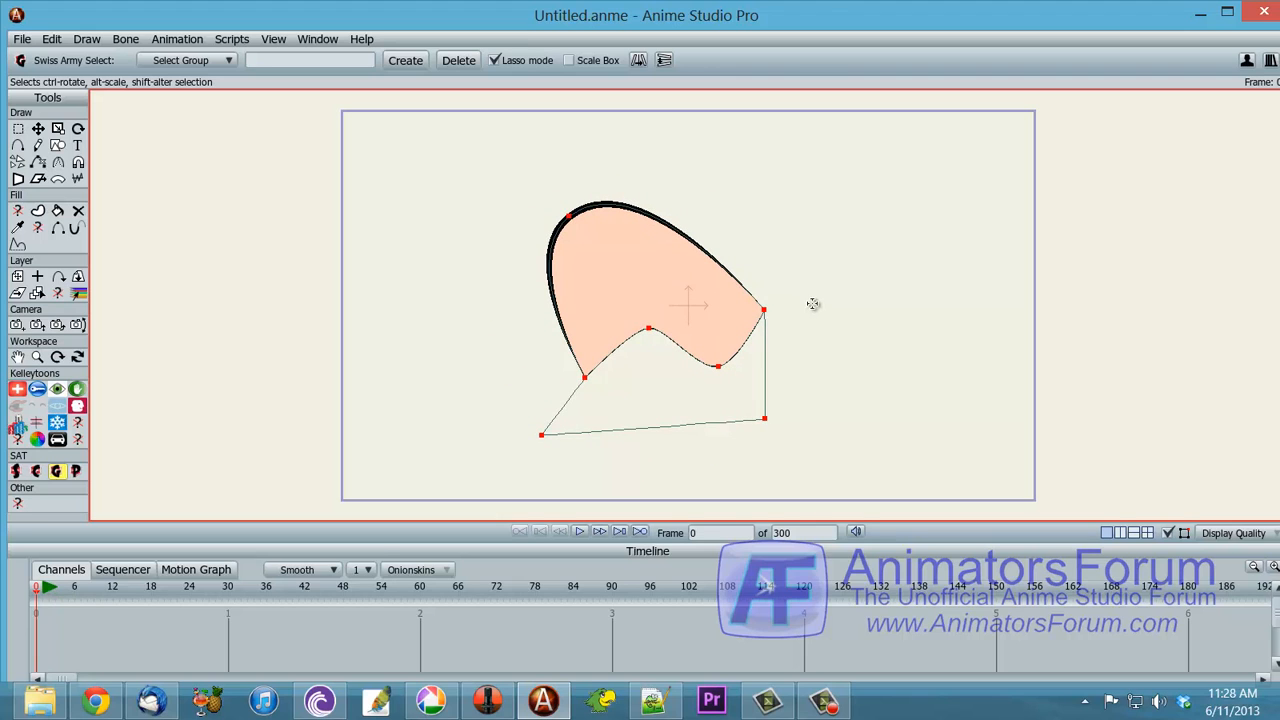
{"action": "left_click_drag", "start_coordinate": [816, 295], "coordinate": [871, 275], "text": "alt"}
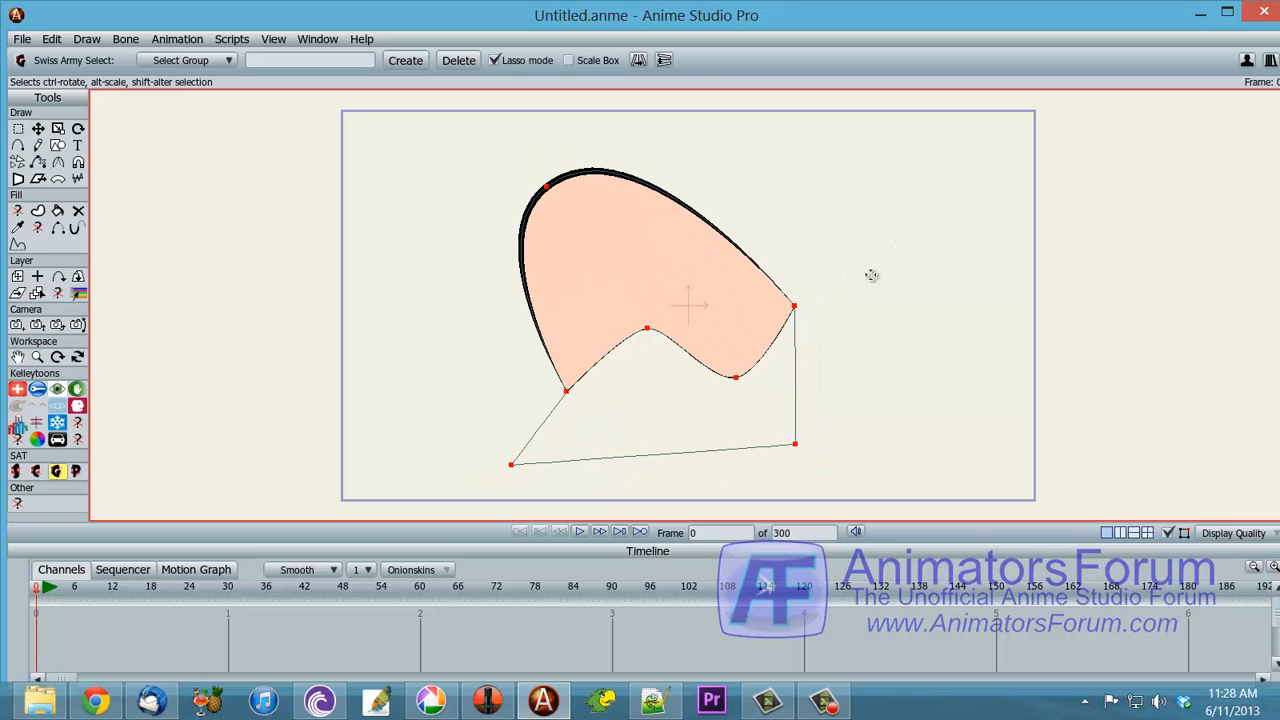
- Enable Scale Box, shift the whole drawing slightly to the left, and deselect its points
{"action": "left_click", "coordinate": [569, 61]}
{"action": "left_click_drag", "start_coordinate": [790, 326], "coordinate": [766, 326]}
{"action": "left_click", "coordinate": [774, 329]}
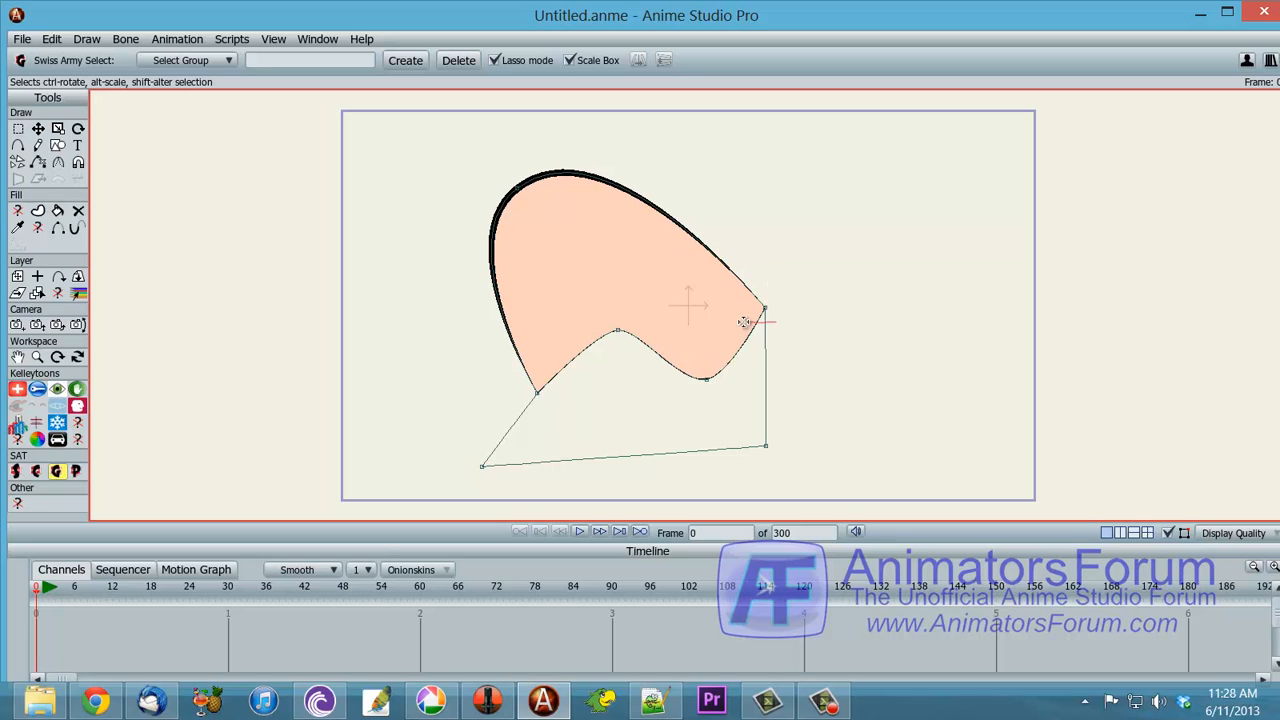
- Lasso every point except the lower-right corner, stretch the selection wider with the scale box, and deselect
{"action": "mouse_move", "coordinate": [843, 294]}
{"action": "left_mouse_down"}
{"action": "mouse_move", "coordinate": [732, 192]}
{"action": "mouse_move", "coordinate": [525, 156]}
{"action": "mouse_move", "coordinate": [366, 351]}
{"action": "mouse_move", "coordinate": [532, 485]}
{"action": "mouse_move", "coordinate": [727, 475]}
{"action": "mouse_move", "coordinate": [842, 294]}
{"action": "left_mouse_up"}
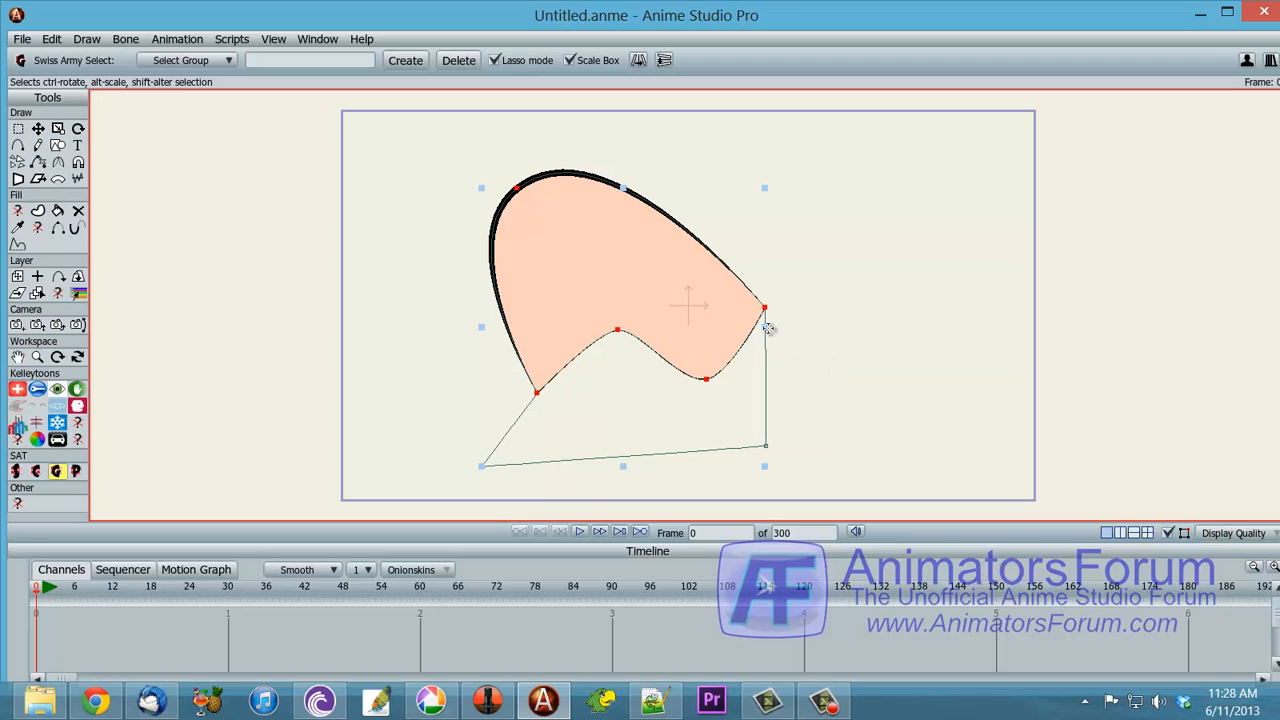
{"action": "mouse_move", "coordinate": [767, 328]}
{"action": "left_mouse_down"}
{"action": "mouse_move", "coordinate": [673, 337]}
{"action": "mouse_move", "coordinate": [843, 326]}
{"action": "mouse_move", "coordinate": [833, 332]}
{"action": "mouse_move", "coordinate": [889, 363]}
{"action": "mouse_move", "coordinate": [899, 321]}
{"action": "left_mouse_up"}
{"action": "left_click", "coordinate": [855, 256]}
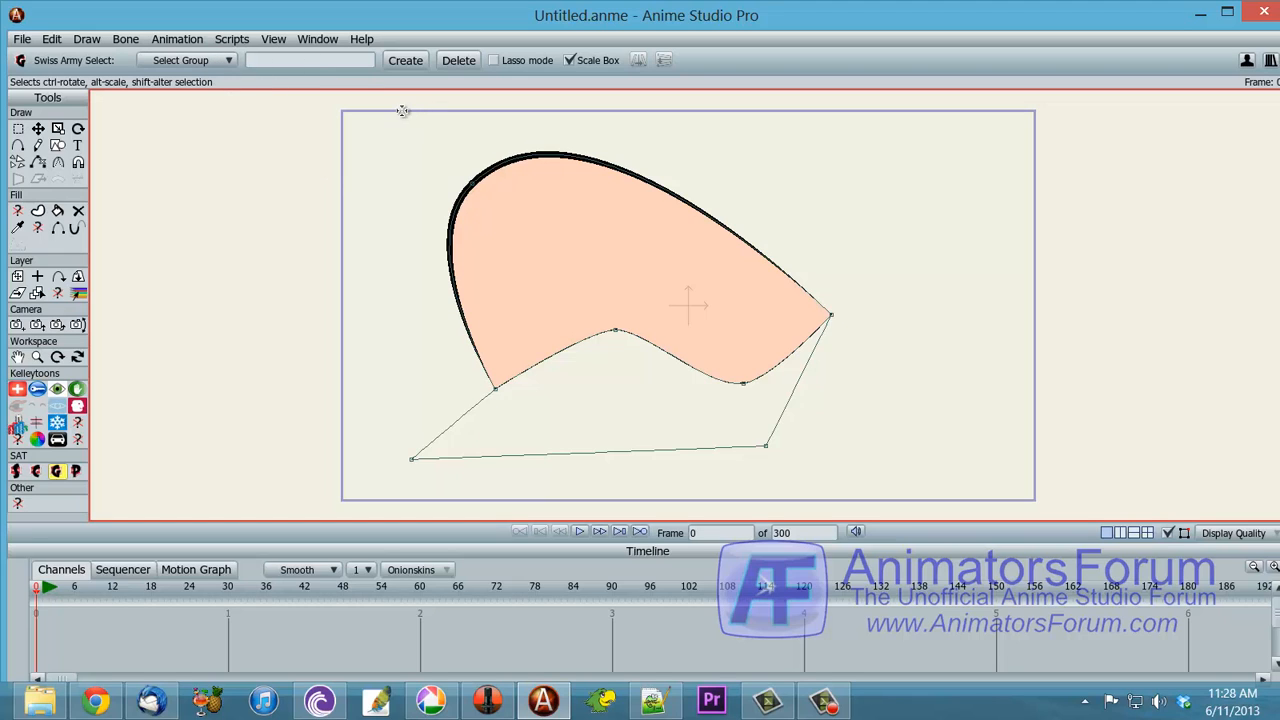
- Try a rectangular selection of the filled shape's points and a lasso selection of its upper points, clearing each selection
{"action": "left_click_drag", "start_coordinate": [441, 128], "coordinate": [846, 405]}
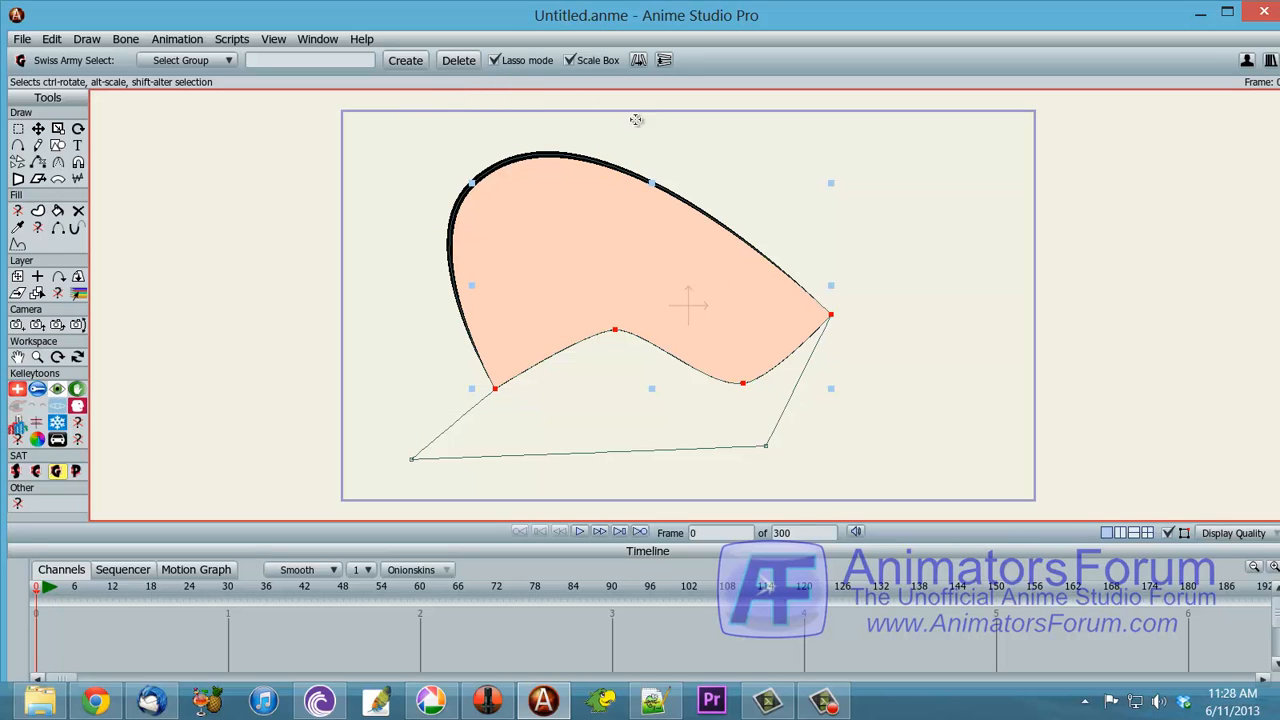
{"action": "left_click", "coordinate": [705, 138]}
{"action": "mouse_move", "coordinate": [651, 128]}
{"action": "left_mouse_down"}
{"action": "mouse_move", "coordinate": [397, 259]}
{"action": "mouse_move", "coordinate": [517, 389]}
{"action": "mouse_move", "coordinate": [591, 376]}
{"action": "mouse_move", "coordinate": [684, 309]}
{"action": "mouse_move", "coordinate": [710, 162]}
{"action": "mouse_move", "coordinate": [658, 130]}
{"action": "left_mouse_up"}
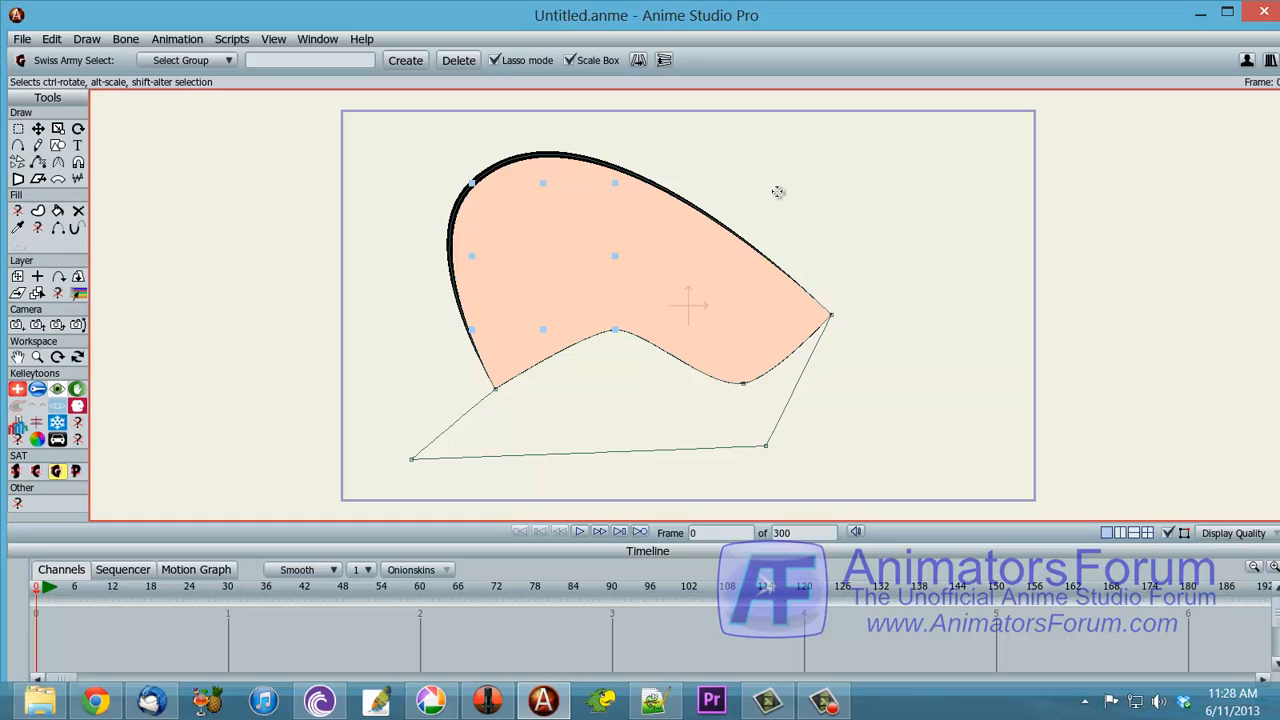
{"action": "left_click", "coordinate": [698, 183]}
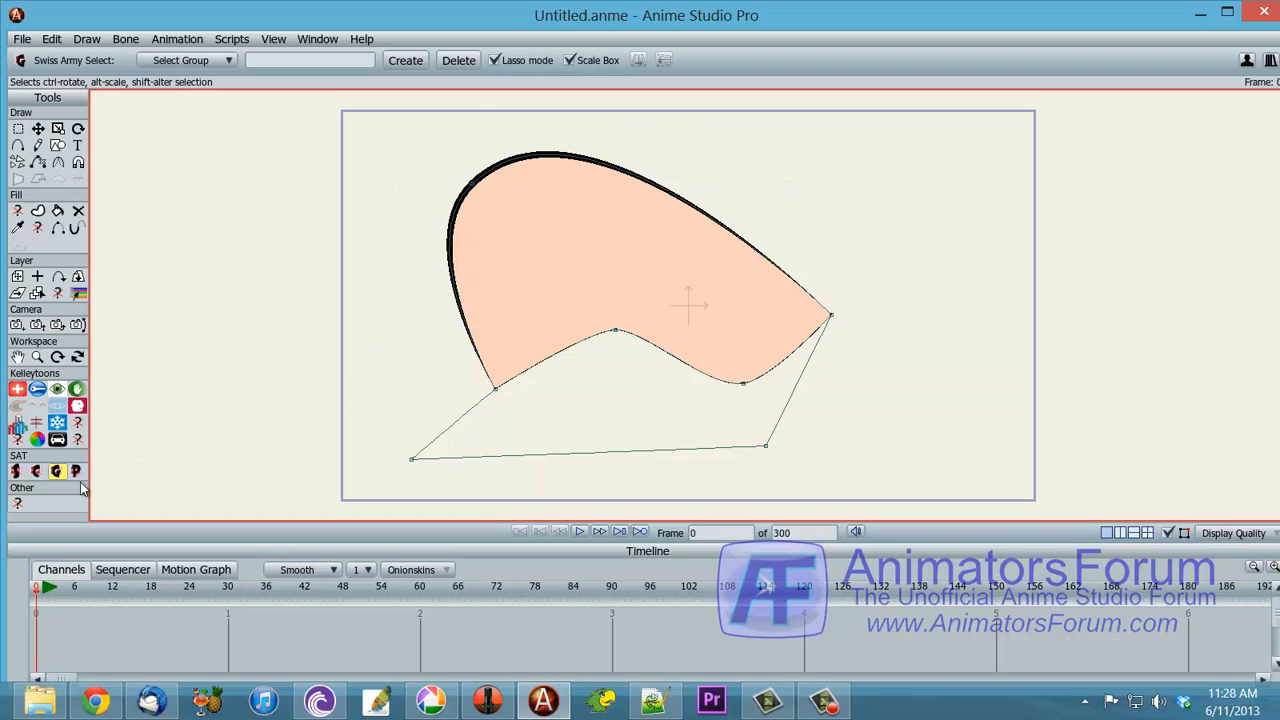
- Try filling the open area beneath the existing shape and drawing a tall narrow rectangle beside it with Swiss Army Create, then undo both
{"action": "left_click", "coordinate": [36, 471]}
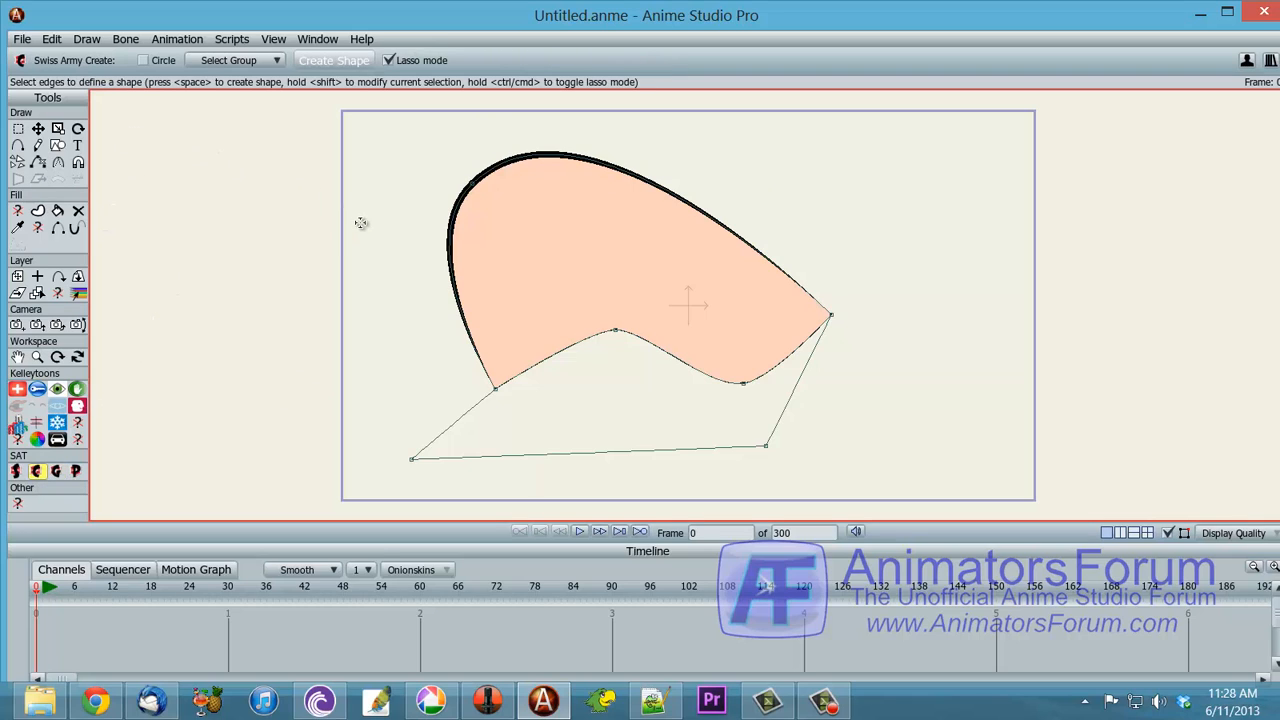
{"action": "mouse_move", "coordinate": [432, 340]}
{"action": "left_mouse_down"}
{"action": "mouse_move", "coordinate": [400, 363]}
{"action": "mouse_move", "coordinate": [368, 460]}
{"action": "mouse_move", "coordinate": [427, 484]}
{"action": "mouse_move", "coordinate": [700, 493]}
{"action": "mouse_move", "coordinate": [819, 361]}
{"action": "mouse_move", "coordinate": [869, 275]}
{"action": "mouse_move", "coordinate": [617, 296]}
{"action": "mouse_move", "coordinate": [483, 347]}
{"action": "mouse_move", "coordinate": [444, 346]}
{"action": "left_mouse_up"}
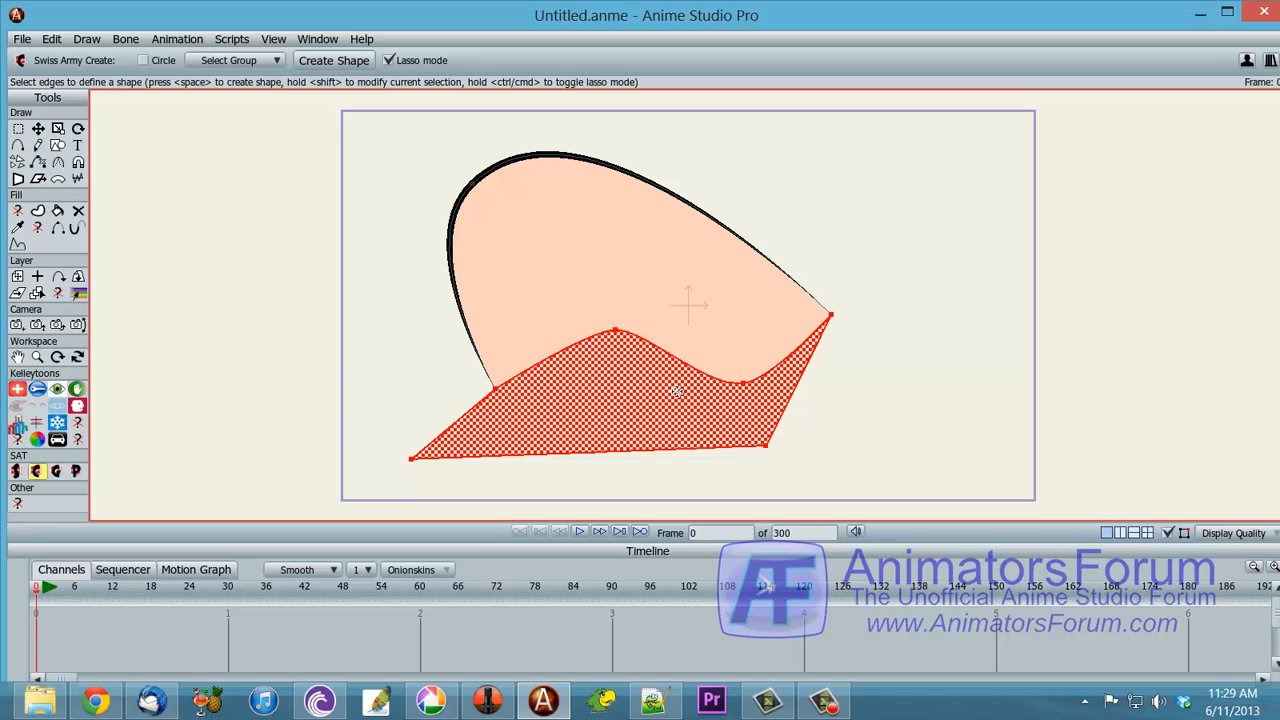
{"action": "key", "text": "space"}
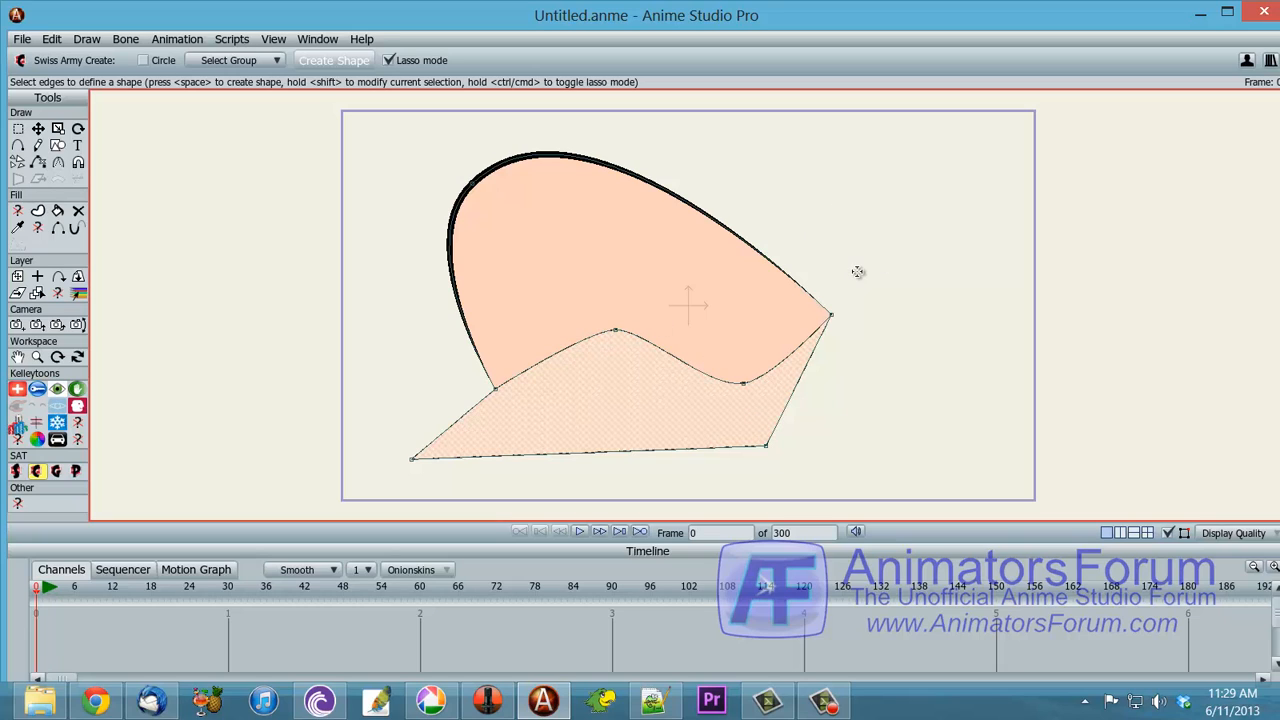
{"action": "mouse_move", "coordinate": [891, 157]}
{"action": "left_mouse_down"}
{"action": "mouse_move", "coordinate": [941, 452]}
{"action": "mouse_move", "coordinate": [924, 443]}
{"action": "mouse_move", "coordinate": [951, 439]}
{"action": "left_mouse_up"}
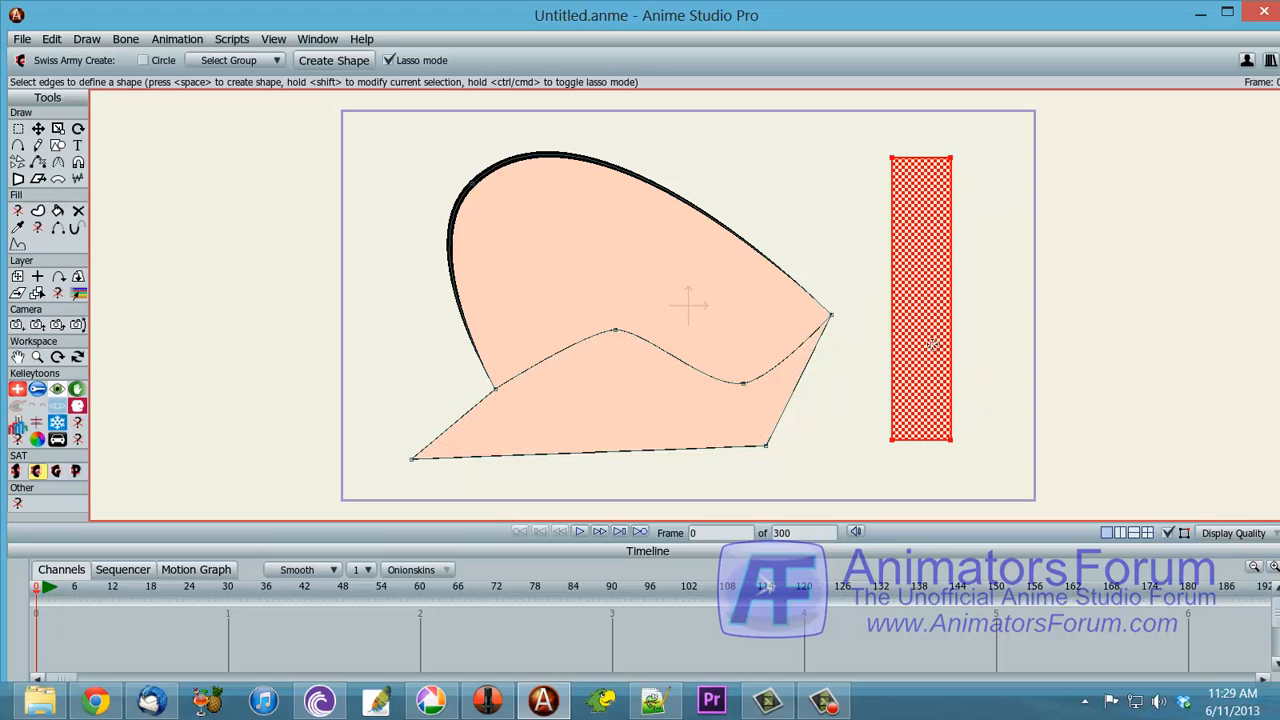
{"action": "key", "text": "ctrl+z"}
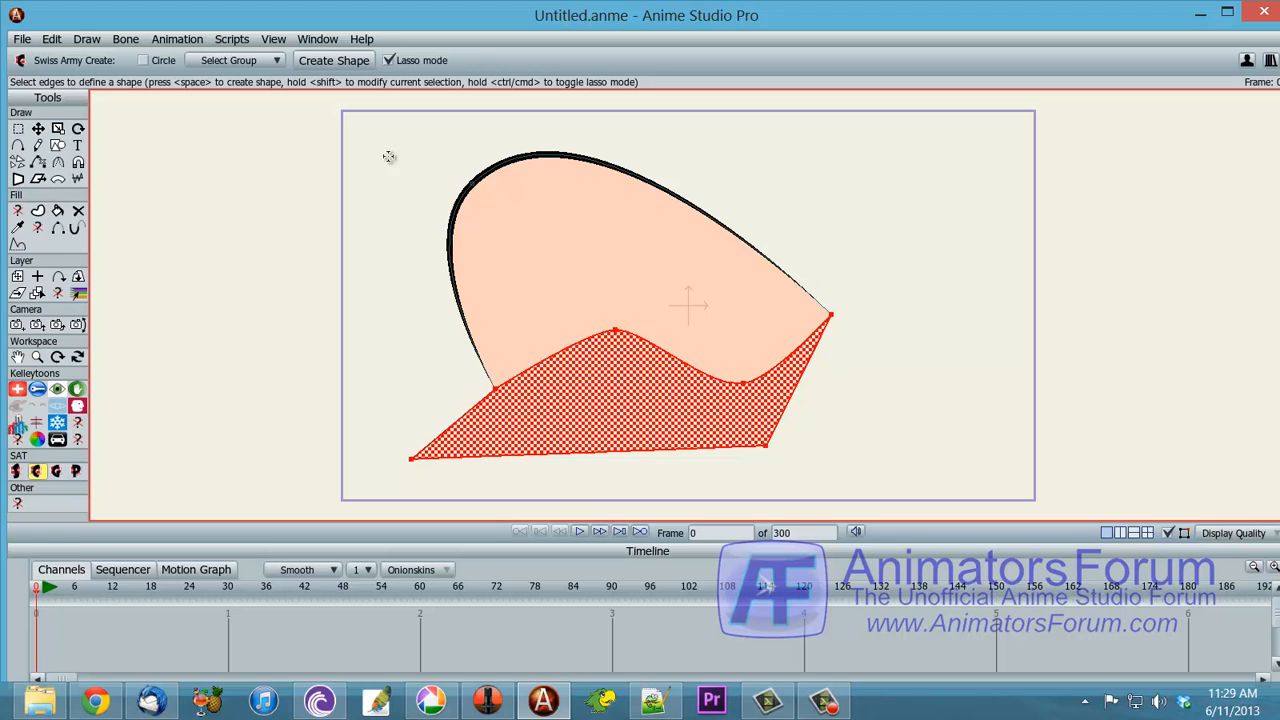
- Enable Circle for Swiss Army Create and draw an unfilled circle to the right of the existing shape
{"action": "left_click", "coordinate": [143, 61]}
{"action": "mouse_move", "coordinate": [891, 226]}
{"action": "left_mouse_down"}
{"action": "mouse_move", "coordinate": [920, 314]}
{"action": "mouse_move", "coordinate": [1071, 379]}
{"action": "mouse_move", "coordinate": [1054, 391]}
{"action": "left_mouse_up"}
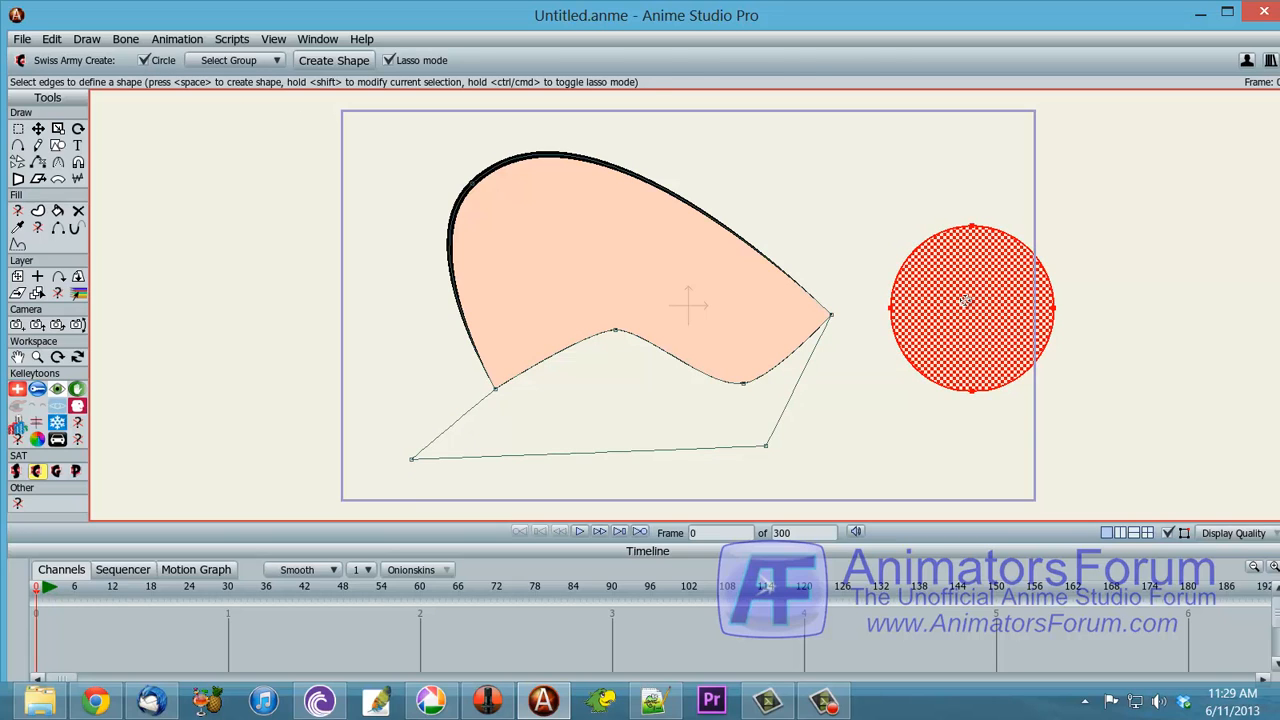
{"action": "key", "text": "space"}
- Reshape the circle with Swiss Army Points by moving its top and left points, and connect the left and right points with a dividing line
{"action": "left_click", "coordinate": [914, 203]}
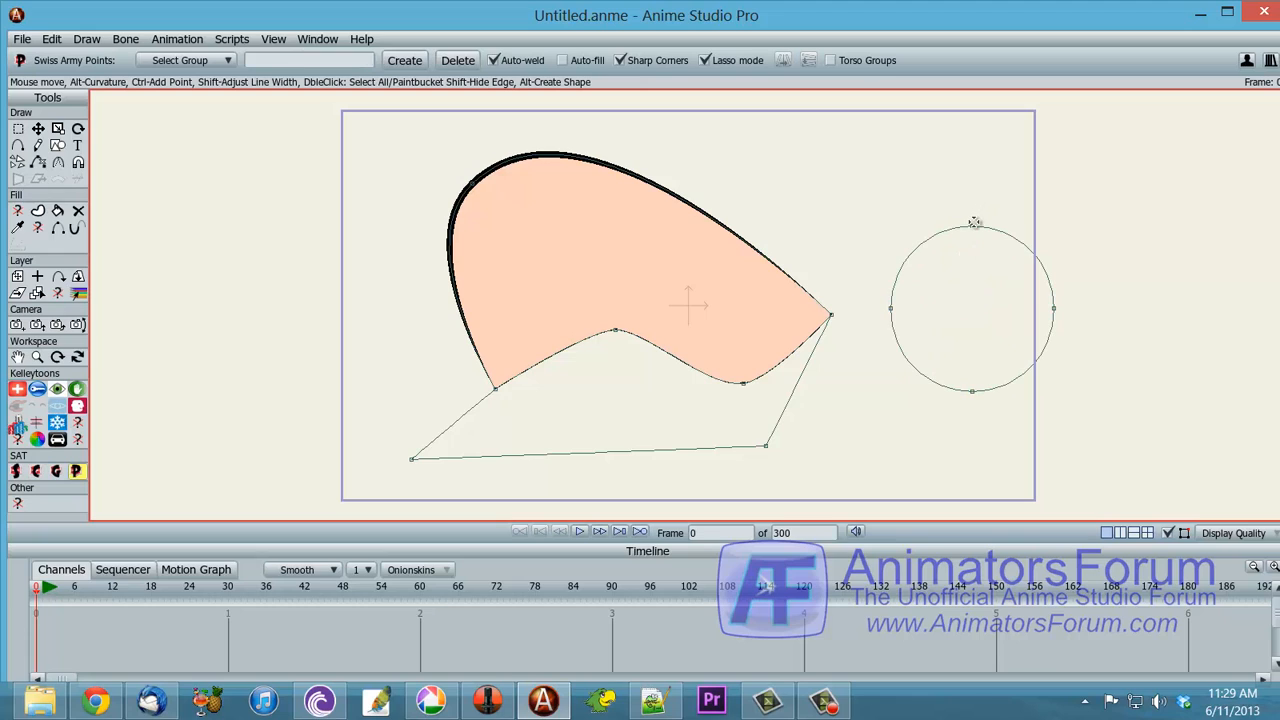
{"action": "left_click_drag", "start_coordinate": [975, 222], "coordinate": [873, 166]}
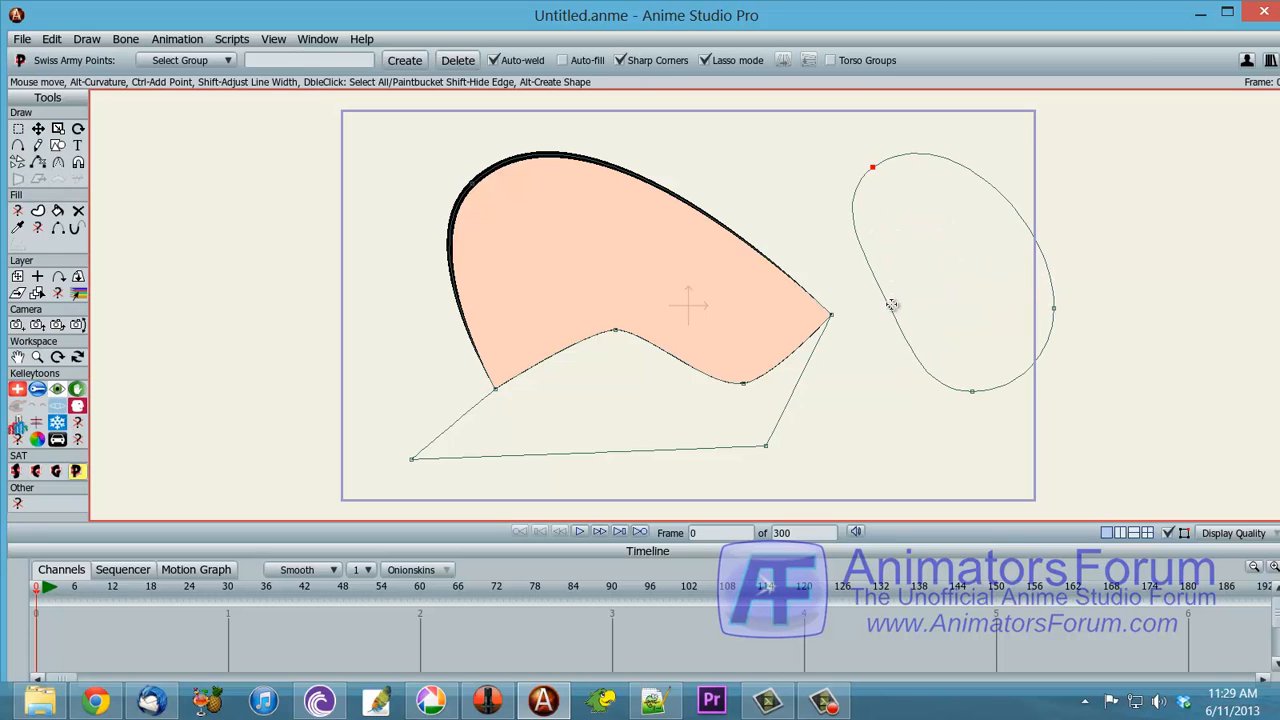
{"action": "left_click_drag", "start_coordinate": [892, 304], "coordinate": [1053, 308]}
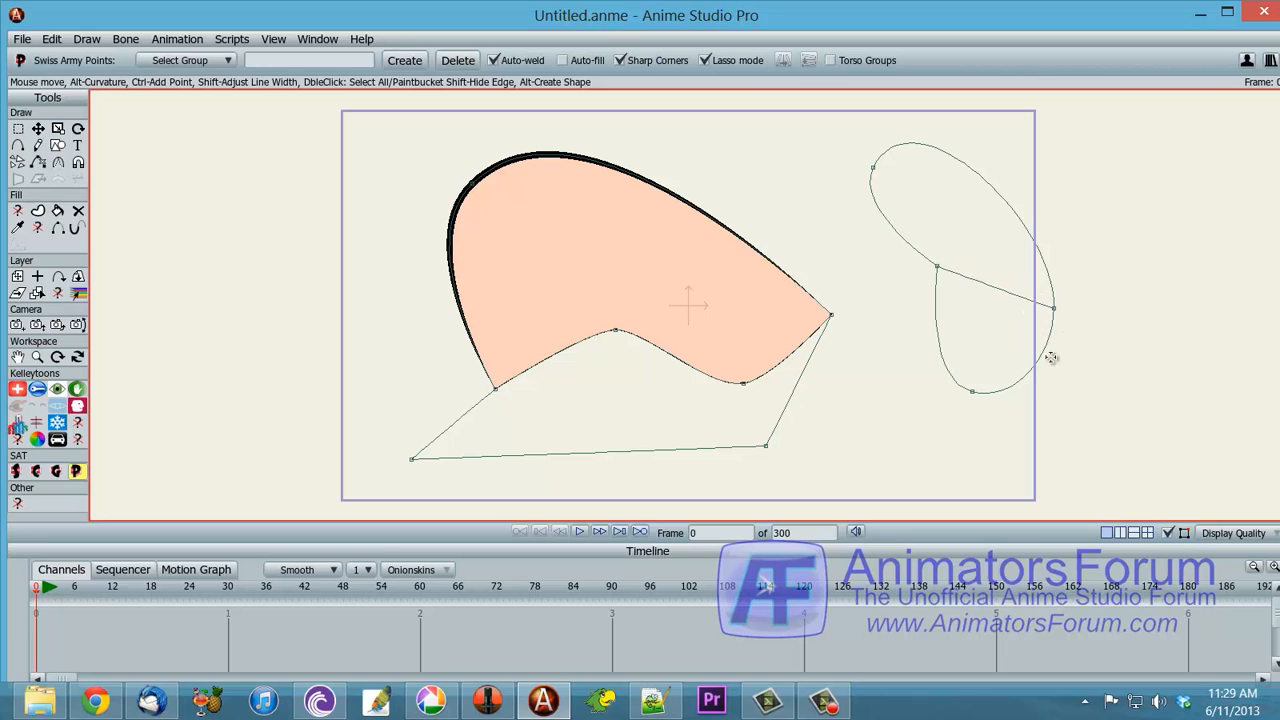
- Select the edges of the new outline's lower section with Swiss Army Create and fill that section
{"action": "key", "text": "u"}
{"action": "mouse_move", "coordinate": [1126, 348]}
{"action": "left_mouse_down"}
{"action": "mouse_move", "coordinate": [1034, 238]}
{"action": "mouse_move", "coordinate": [948, 421]}
{"action": "mouse_move", "coordinate": [1104, 304]}
{"action": "mouse_move", "coordinate": [1066, 348]}
{"action": "left_mouse_up"}
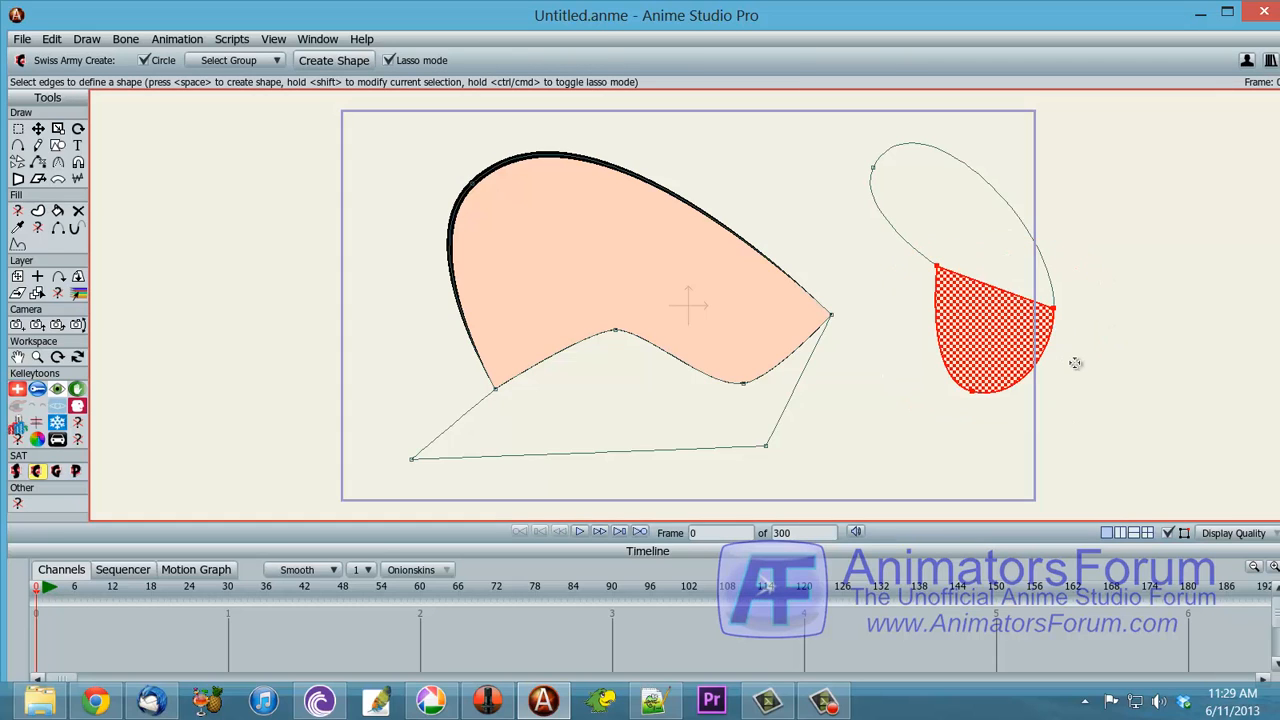
{"action": "key", "text": "space"}
- Select the points of the newly filled lower section, then rotate them counterclockwise and enlarge the section with Swiss Army Select
{"action": "mouse_move", "coordinate": [988, 323]}
{"action": "left_mouse_down"}
{"action": "mouse_move", "coordinate": [971, 345]}
{"action": "mouse_move", "coordinate": [1097, 400]}
{"action": "mouse_move", "coordinate": [1112, 362]}
{"action": "left_mouse_up"}
{"action": "mouse_move", "coordinate": [1122, 310]}
{"action": "left_mouse_down"}
{"action": "mouse_move", "coordinate": [1042, 272]}
{"action": "mouse_move", "coordinate": [895, 270]}
{"action": "mouse_move", "coordinate": [905, 438]}
{"action": "mouse_move", "coordinate": [1114, 393]}
{"action": "mouse_move", "coordinate": [1120, 305]}
{"action": "left_mouse_up"}
{"action": "key", "text": "g"}
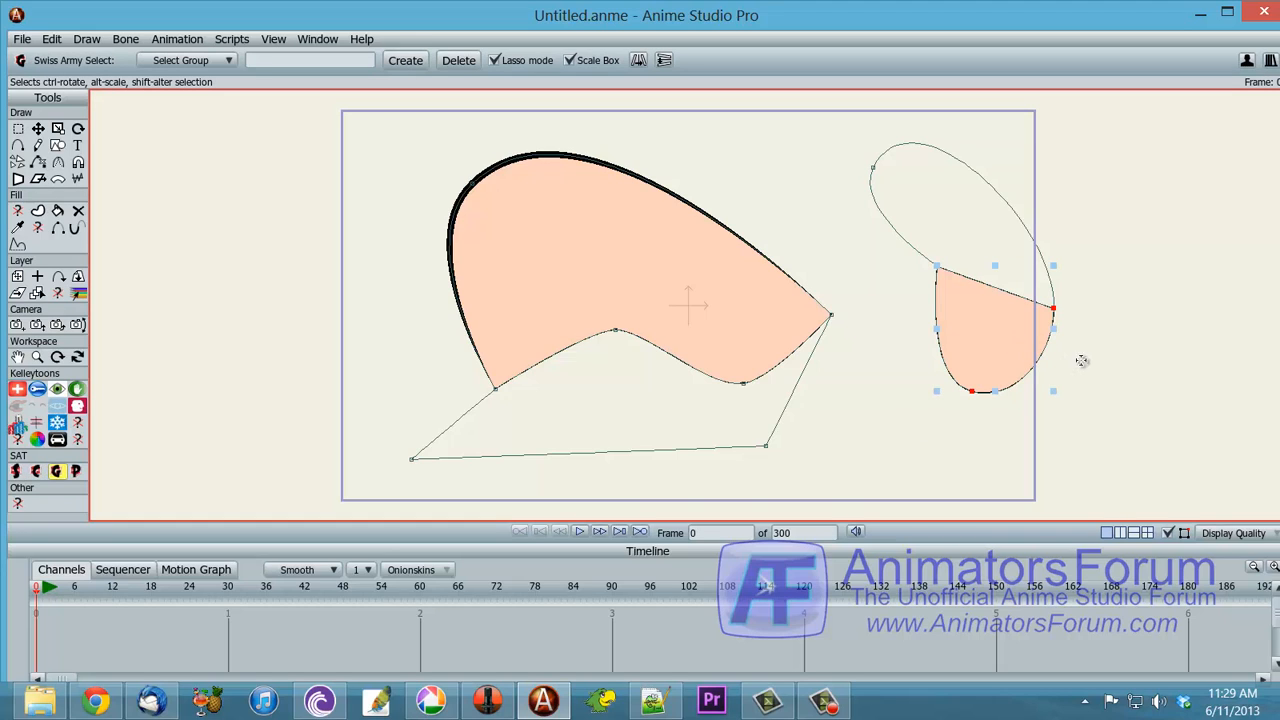
{"action": "left_click_drag", "start_coordinate": [1082, 361], "coordinate": [1215, 308]}
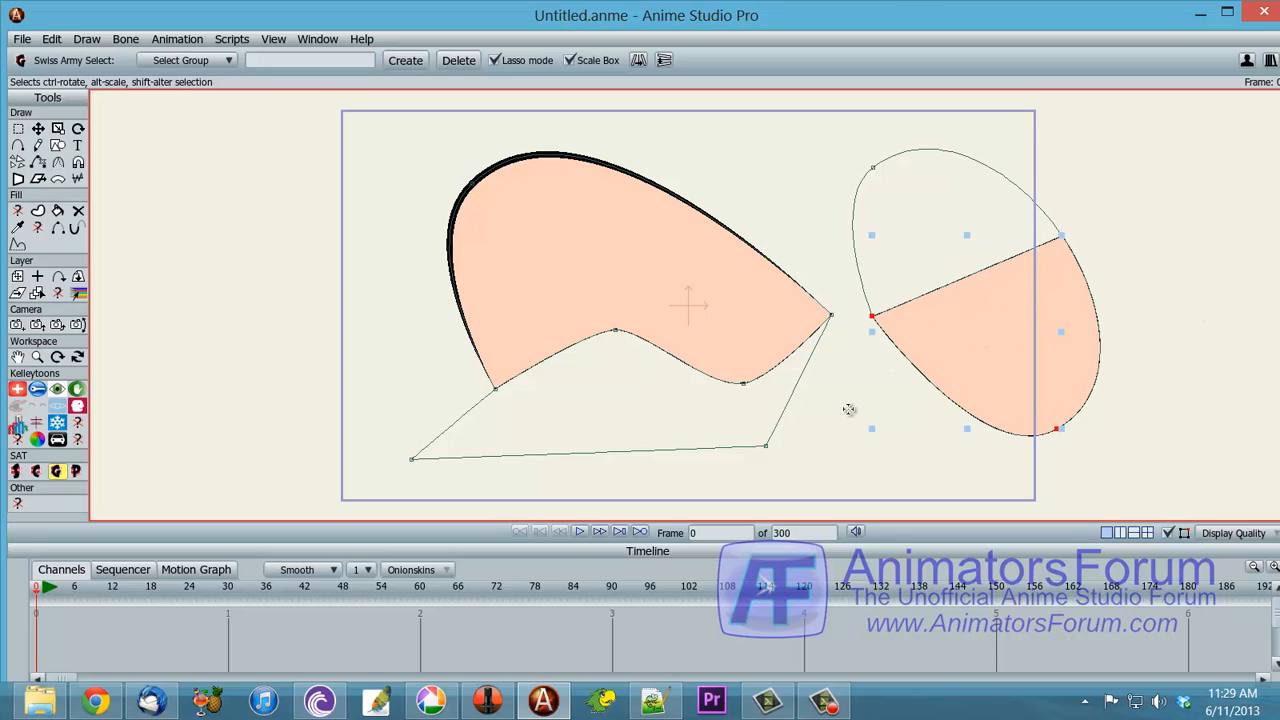